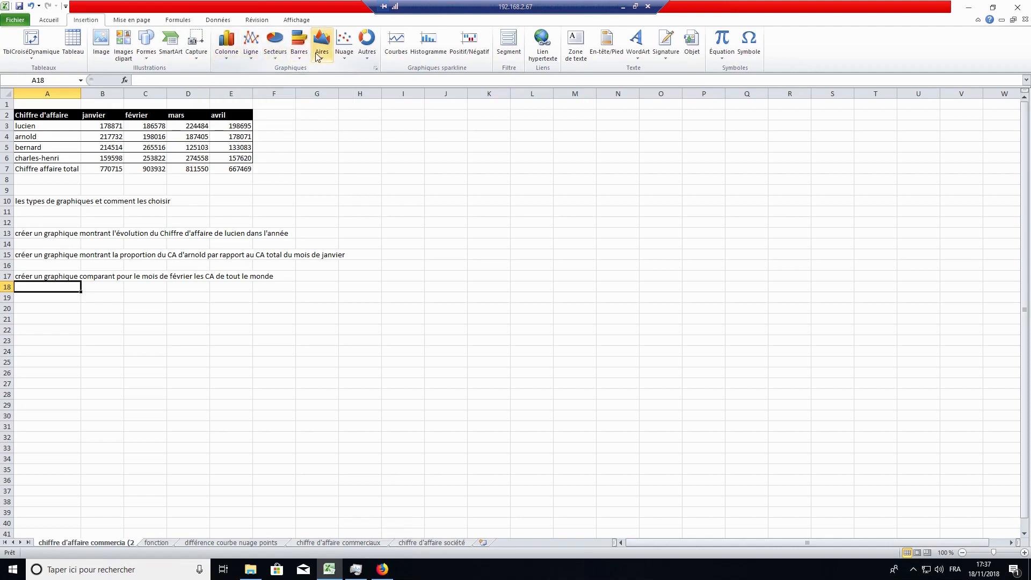
pyautogui.click(367, 59)
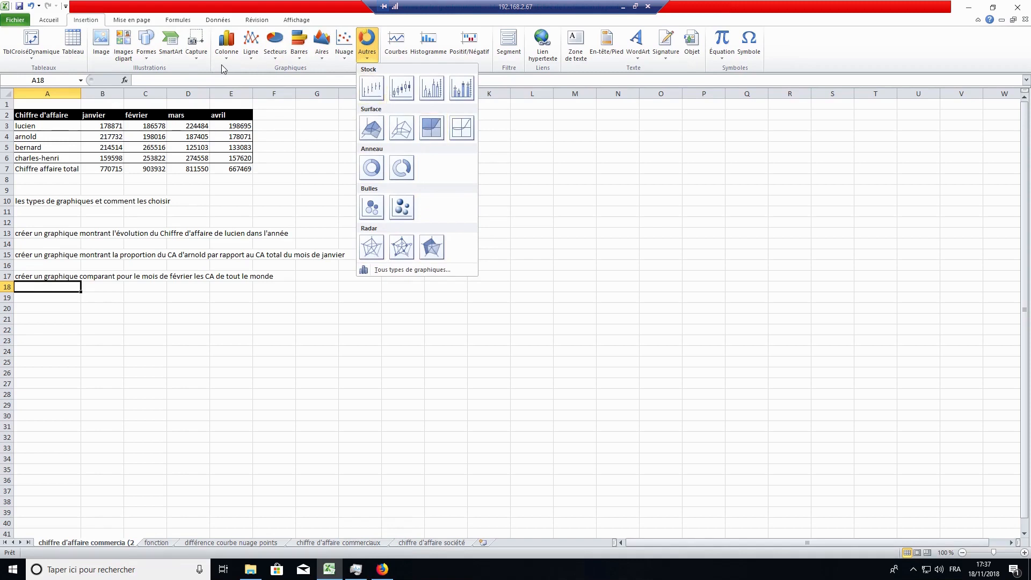
pyautogui.click(248, 71)
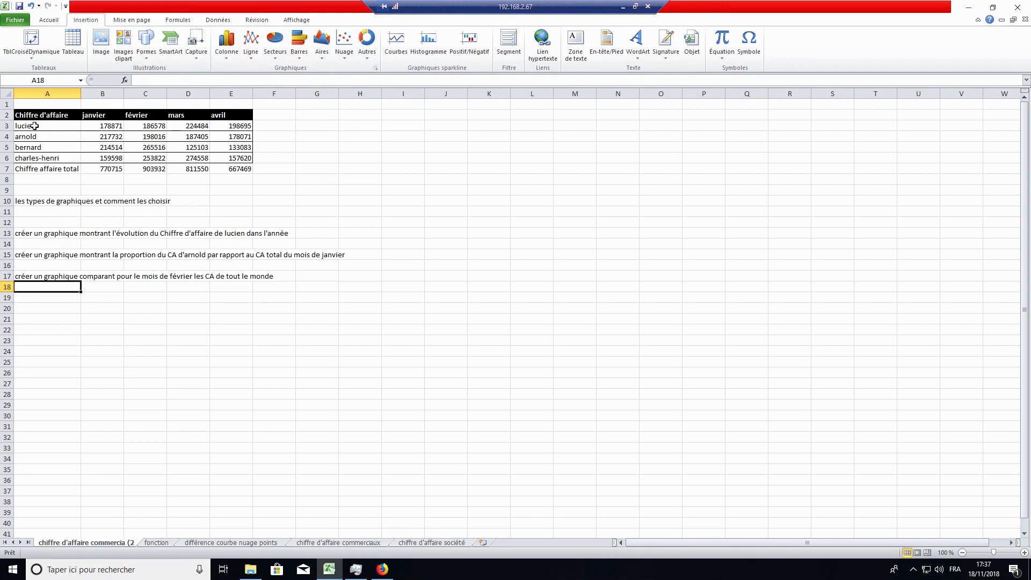
# Insert a 2D line chart from A2:E3 and place it beside the data table, over columns J to O from row 2
pyautogui.moveTo(63, 124); pyautogui.dragTo(227, 117)
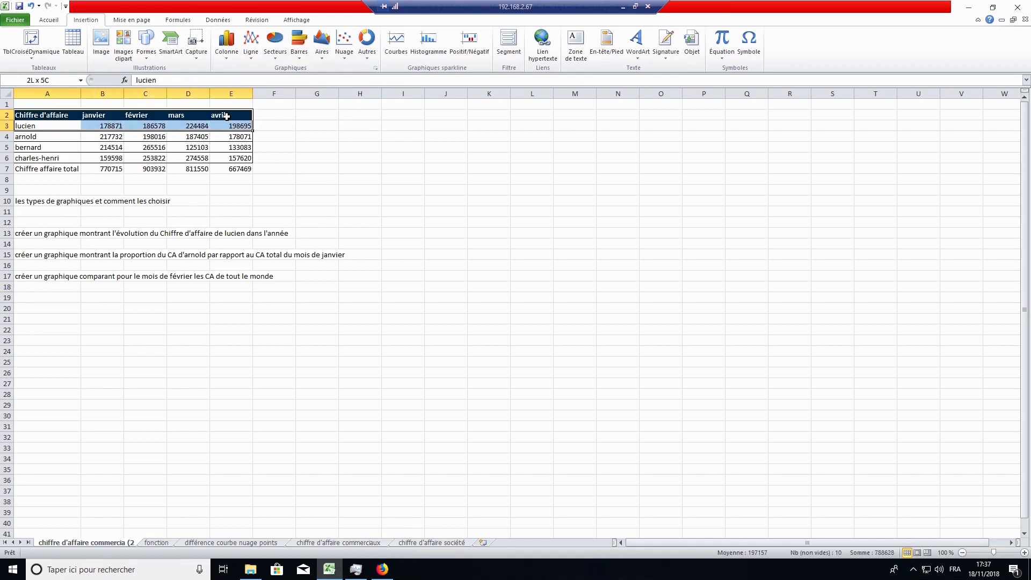
pyautogui.click(251, 42)
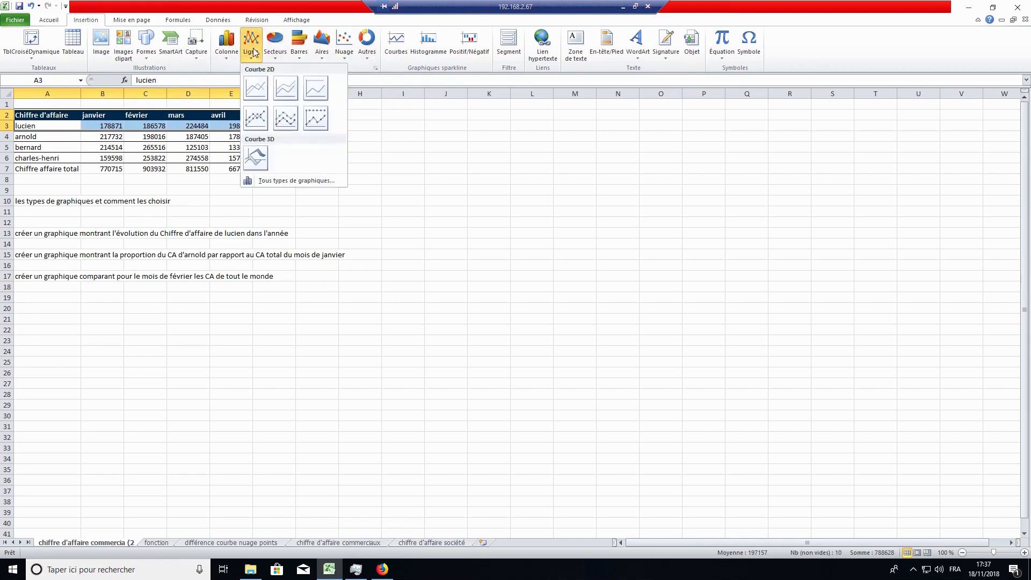
pyautogui.click(264, 100)
pyautogui.moveTo(629, 263); pyautogui.dragTo(685, 134)
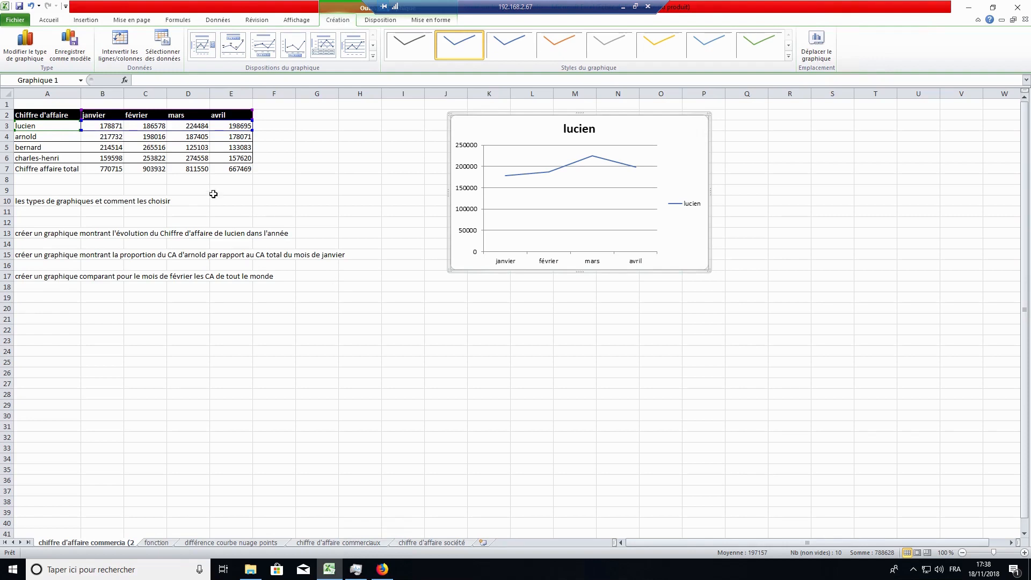
# Insert a 2D pie chart from the January figures in B3:B6 and place it below the notes, starting at row 20
pyautogui.moveTo(108, 127); pyautogui.dragTo(107, 156)
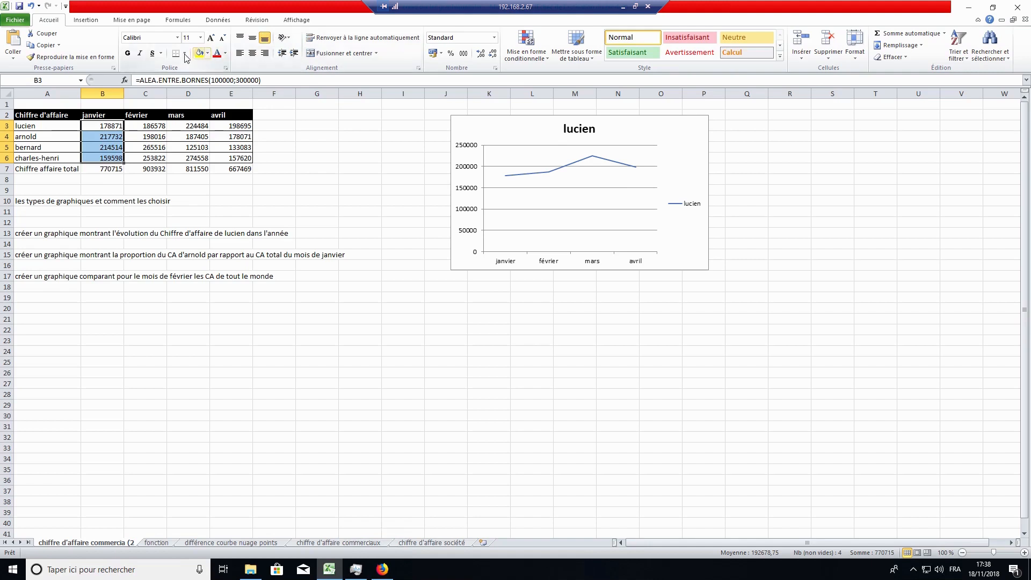
pyautogui.click(86, 20)
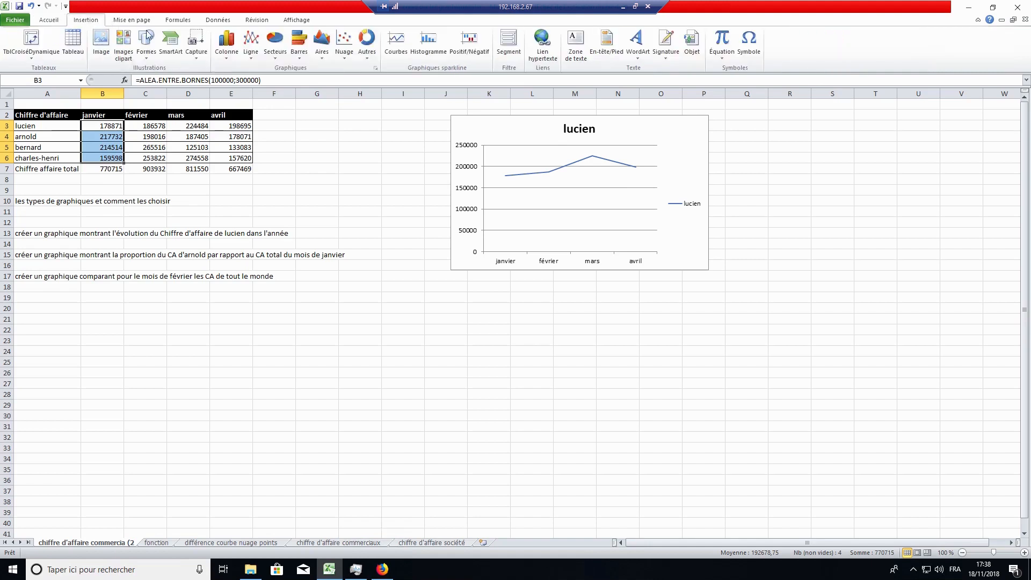
pyautogui.click(276, 54)
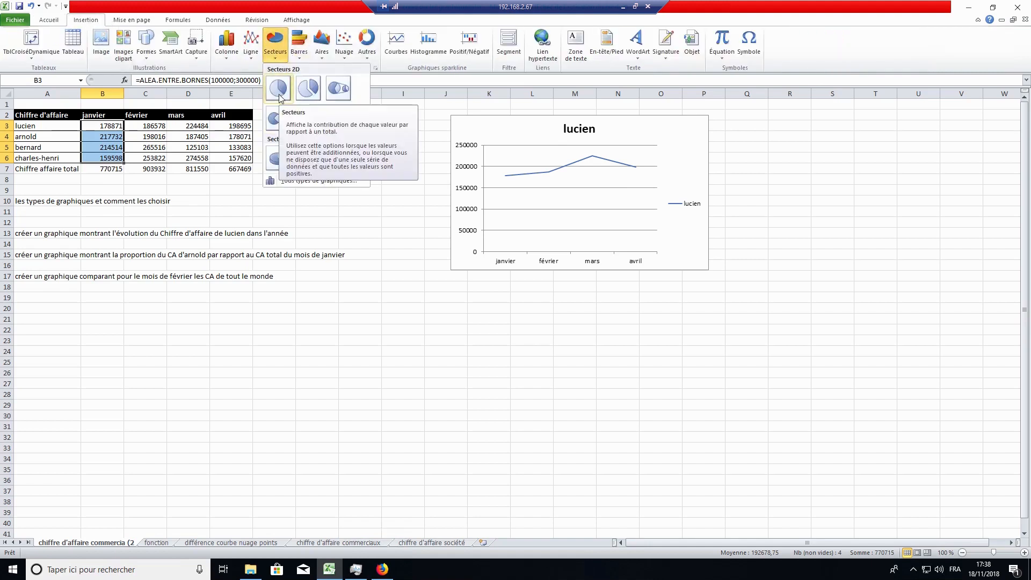
pyautogui.click(279, 91)
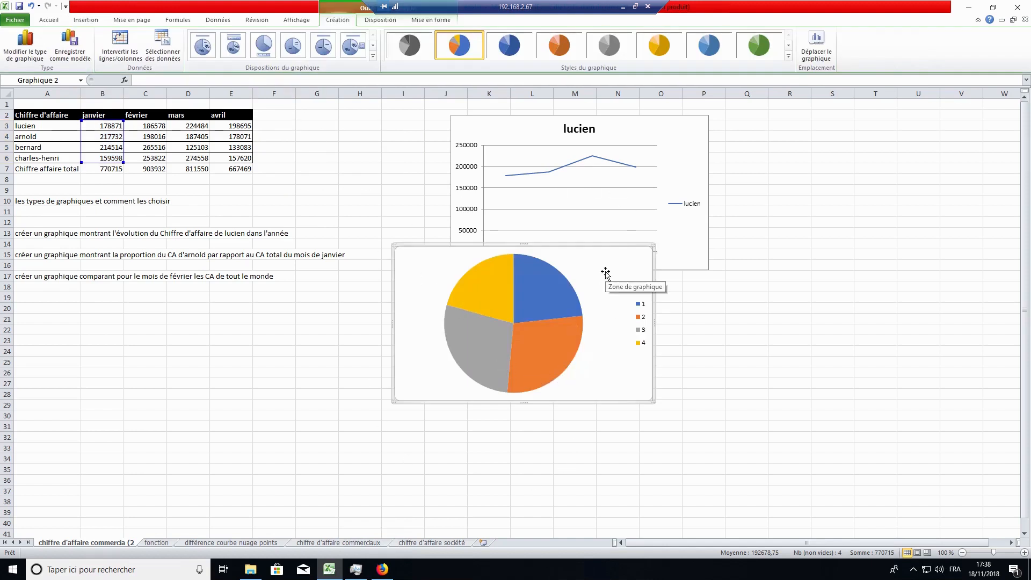
pyautogui.moveTo(615, 259); pyautogui.dragTo(391, 318)
# Set the pie chart's category labels to the salesperson names in A3:A6 through its data source
pyautogui.rightClick(396, 337)
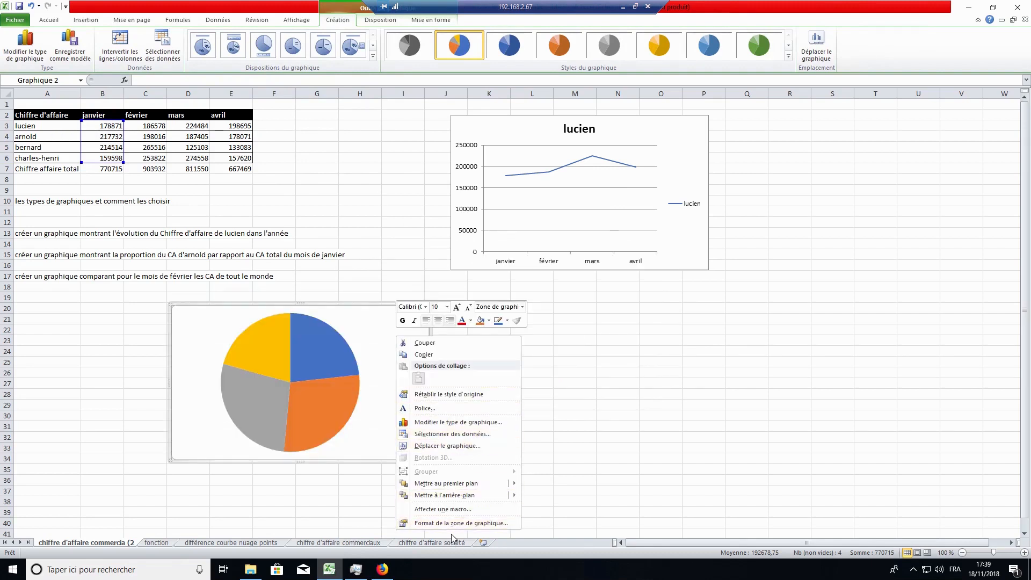
pyautogui.click(459, 434)
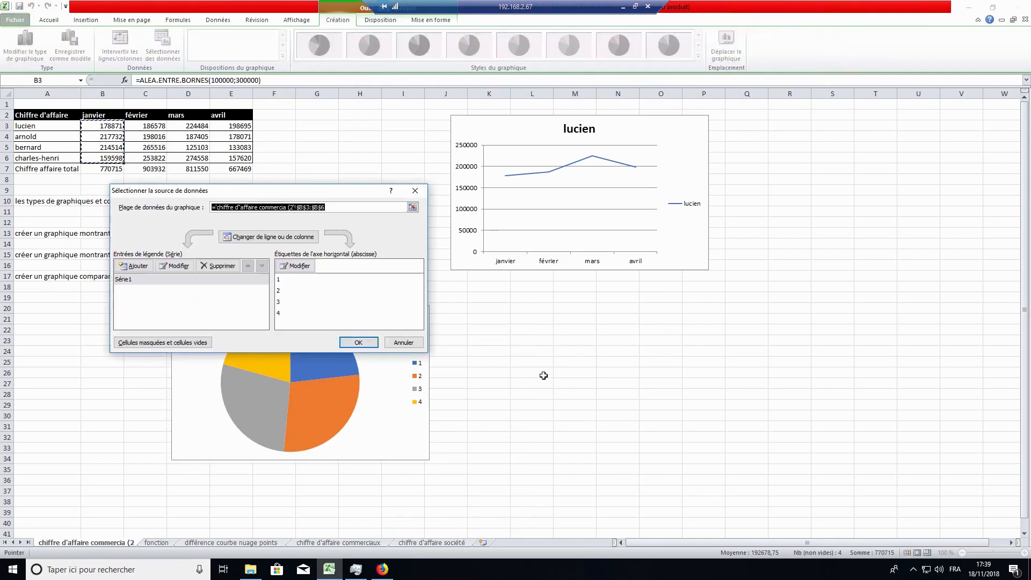
pyautogui.moveTo(339, 191); pyautogui.dragTo(778, 230)
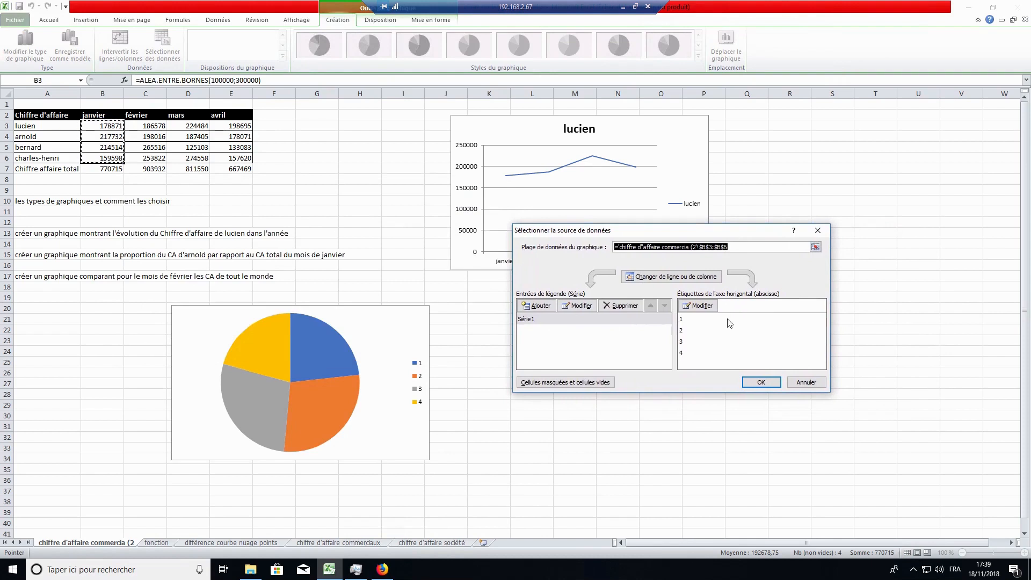
pyautogui.click(701, 304)
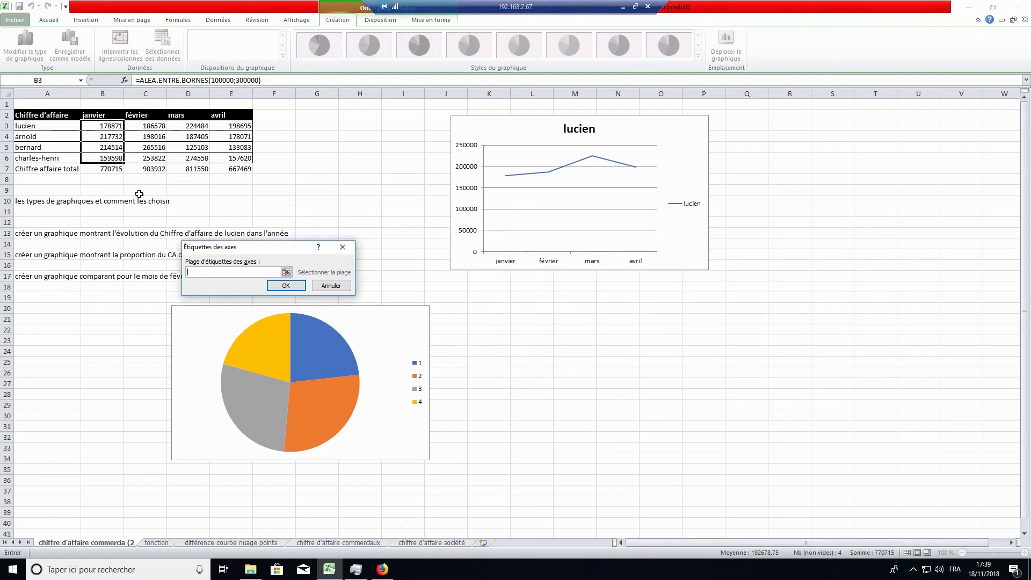
pyautogui.moveTo(76, 132); pyautogui.dragTo(67, 157)
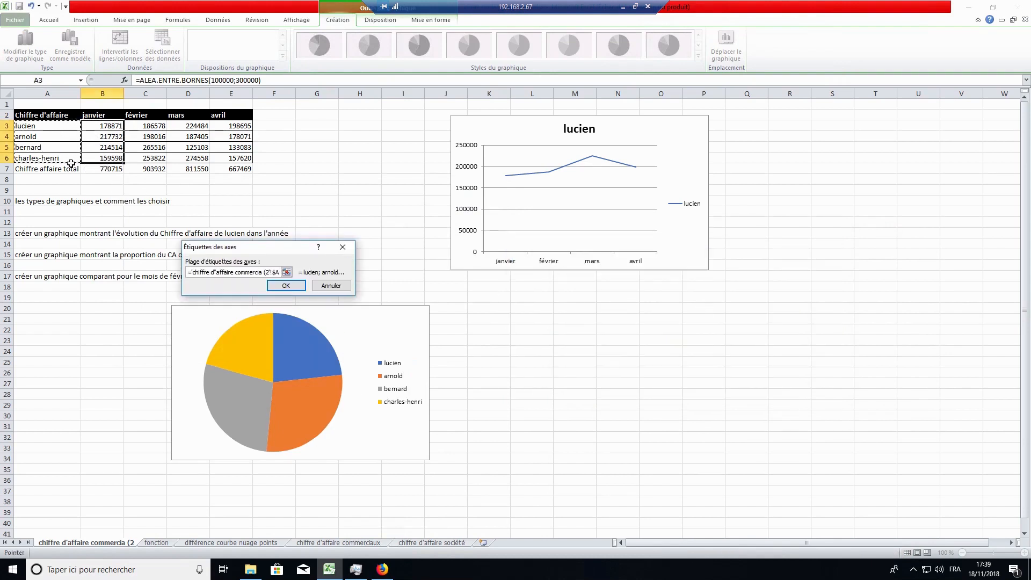
pyautogui.click(283, 284)
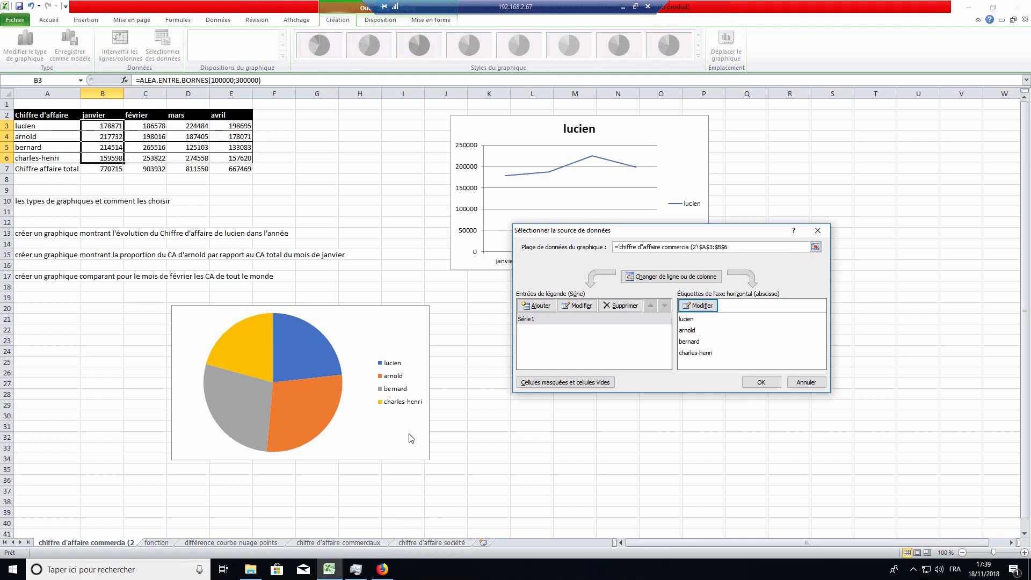
pyautogui.click(761, 383)
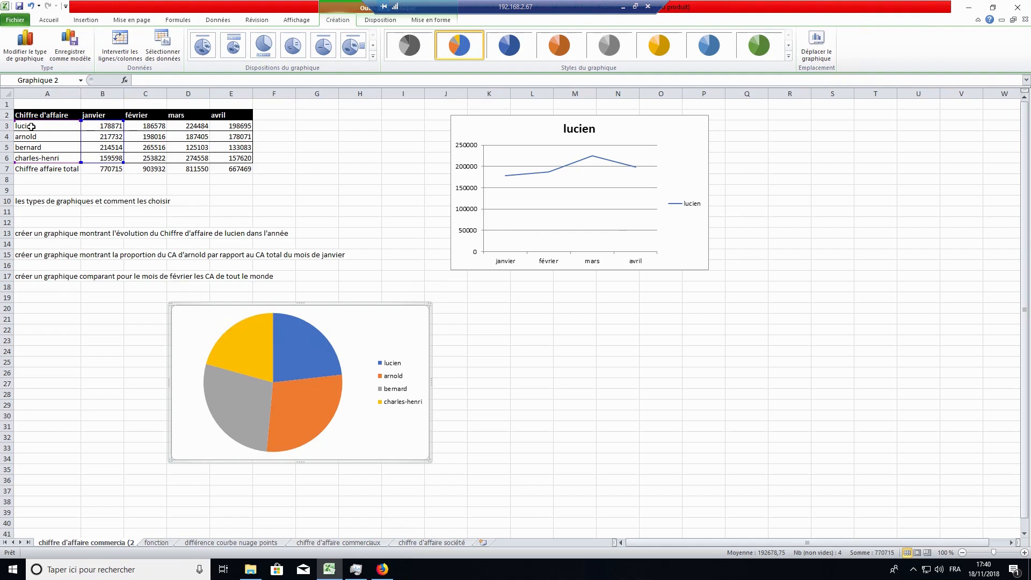
pyautogui.moveTo(113, 123); pyautogui.dragTo(113, 159)
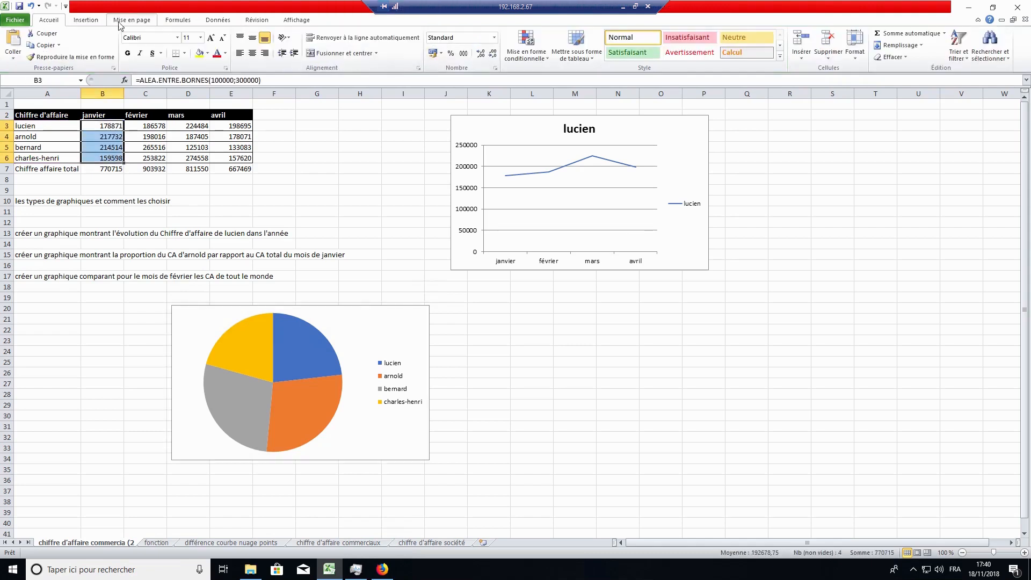
pyautogui.click(86, 20)
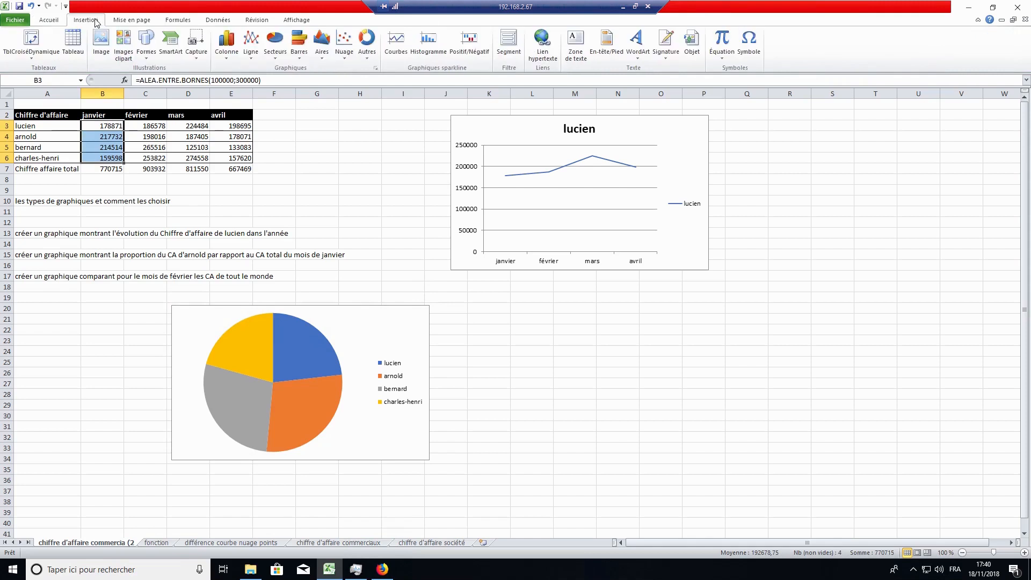
pyautogui.click(250, 56)
pyautogui.click(64, 125)
# Insert a 2D line chart from A3:B6 and place it below and to the right of the first line chart
pyautogui.moveTo(64, 125); pyautogui.dragTo(92, 159)
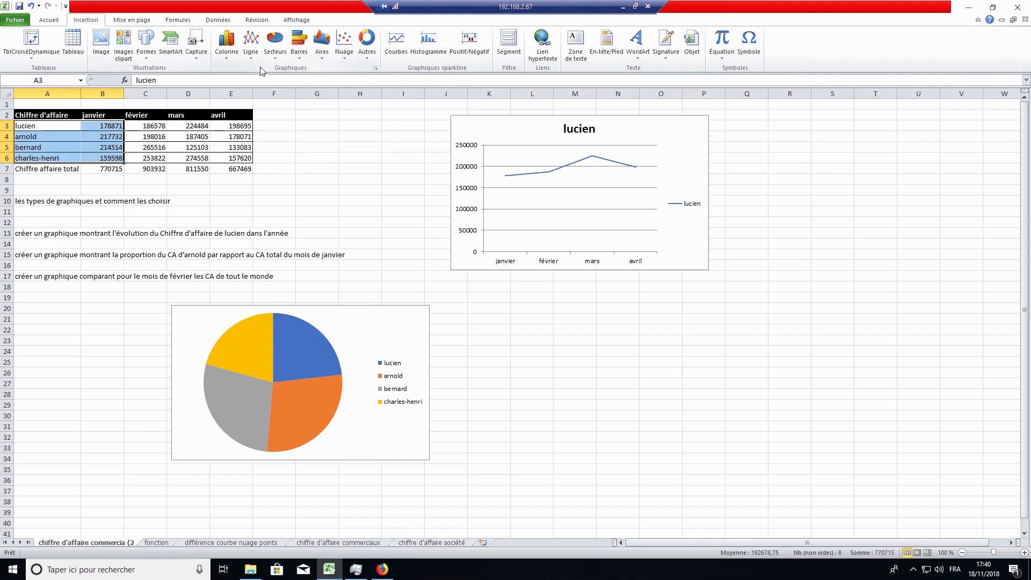
pyautogui.click(251, 53)
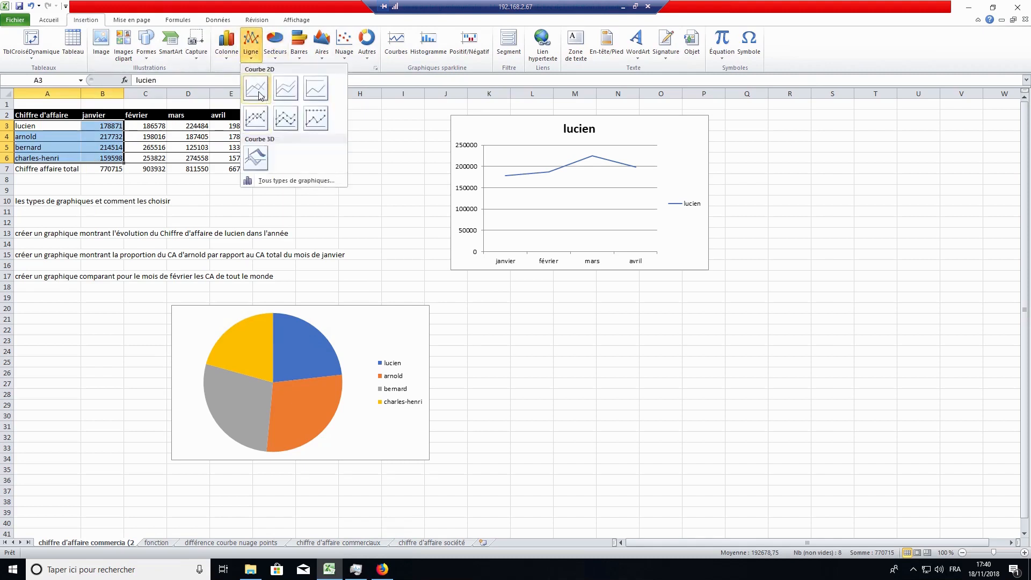
pyautogui.click(256, 88)
pyautogui.moveTo(632, 265); pyautogui.dragTo(874, 314)
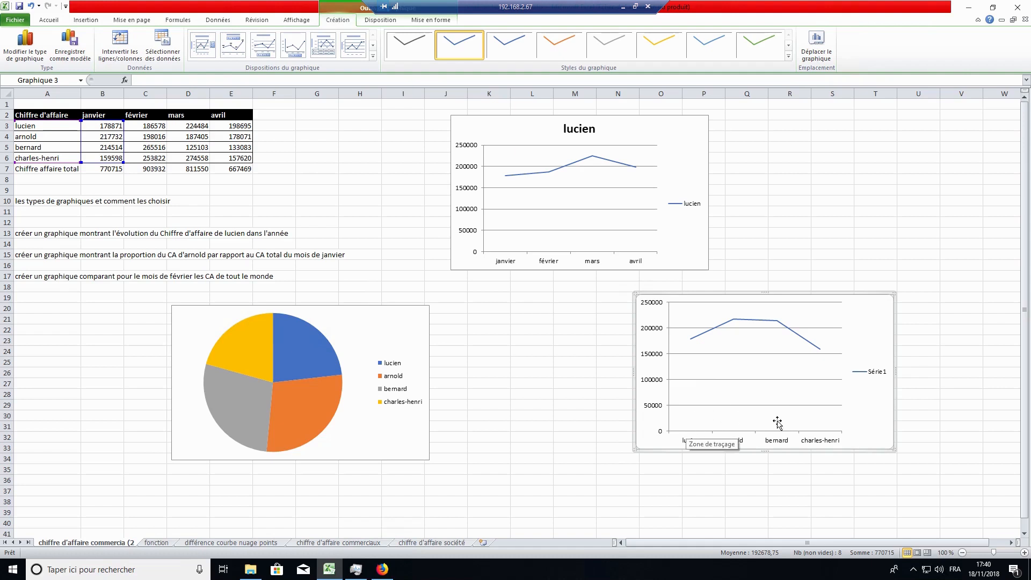
pyautogui.click(49, 20)
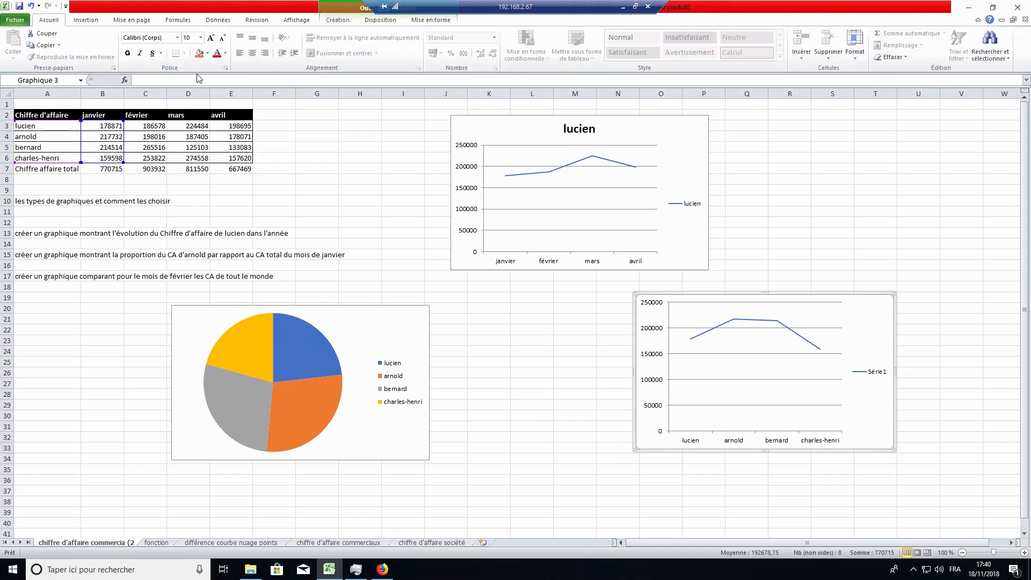
pyautogui.click(85, 20)
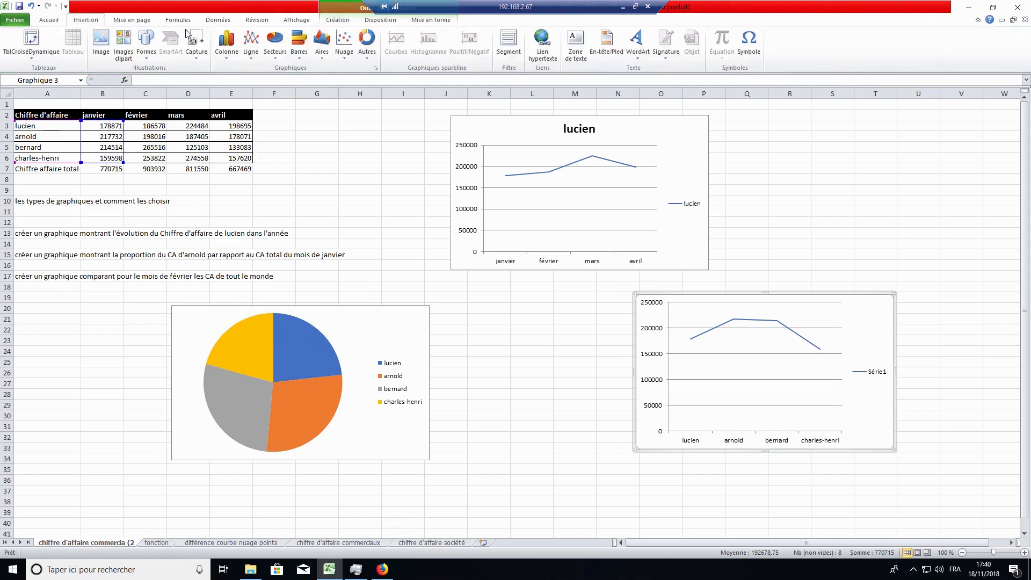
pyautogui.click(227, 54)
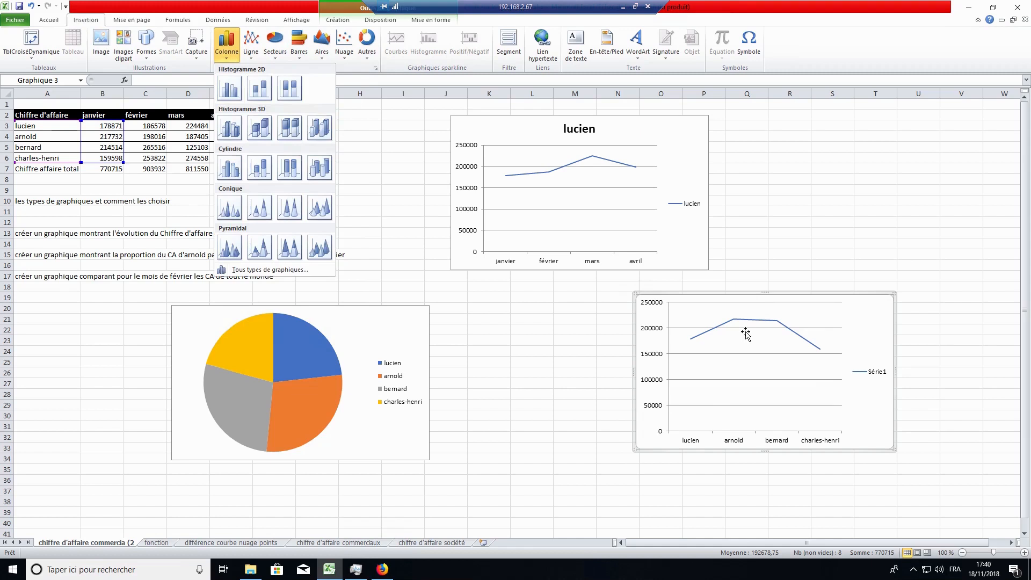
# Change the January line chart's type to the first Histogramme option, clustered columns
pyautogui.rightClick(859, 323)
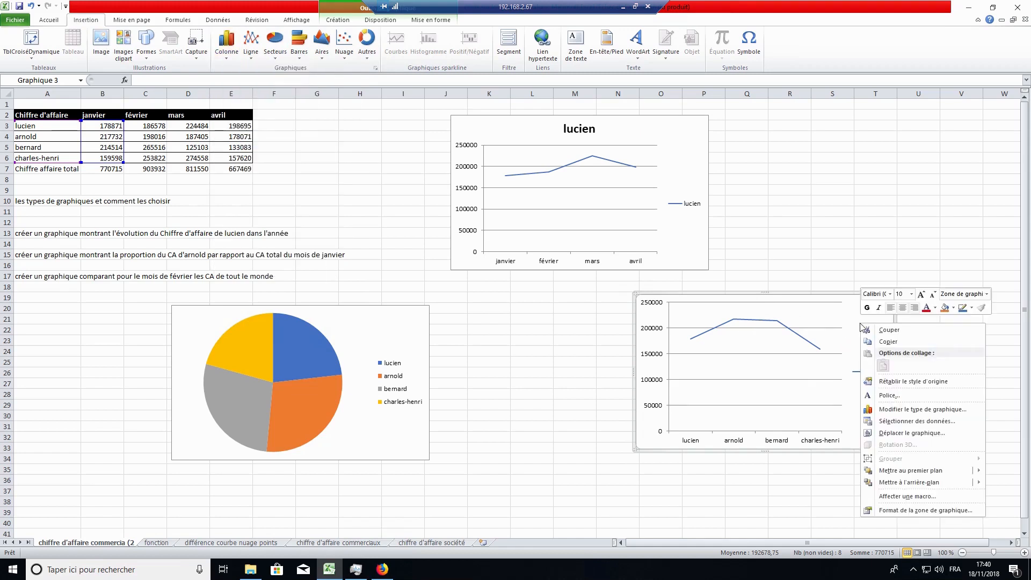
pyautogui.click(905, 413)
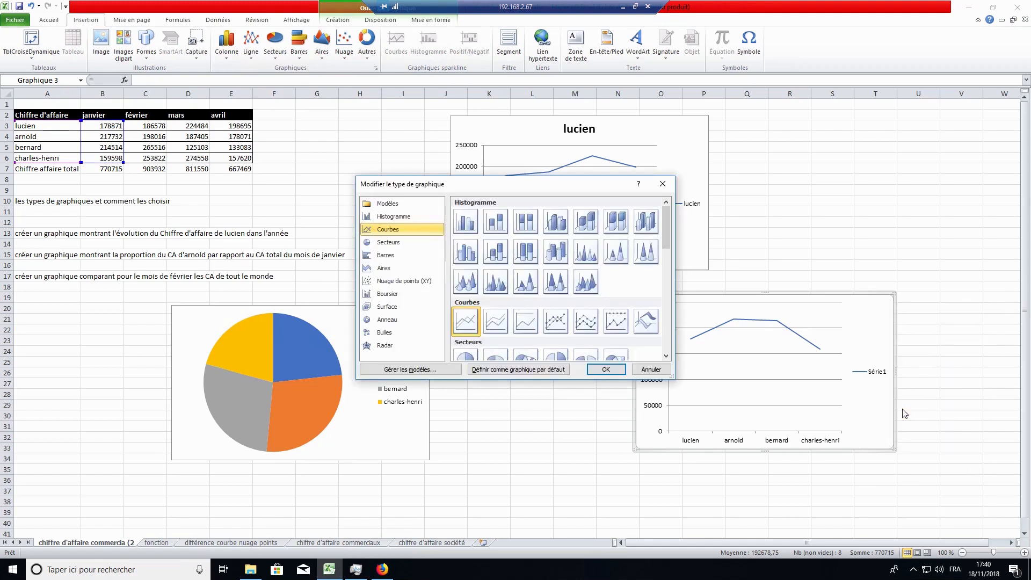
pyautogui.click(395, 217)
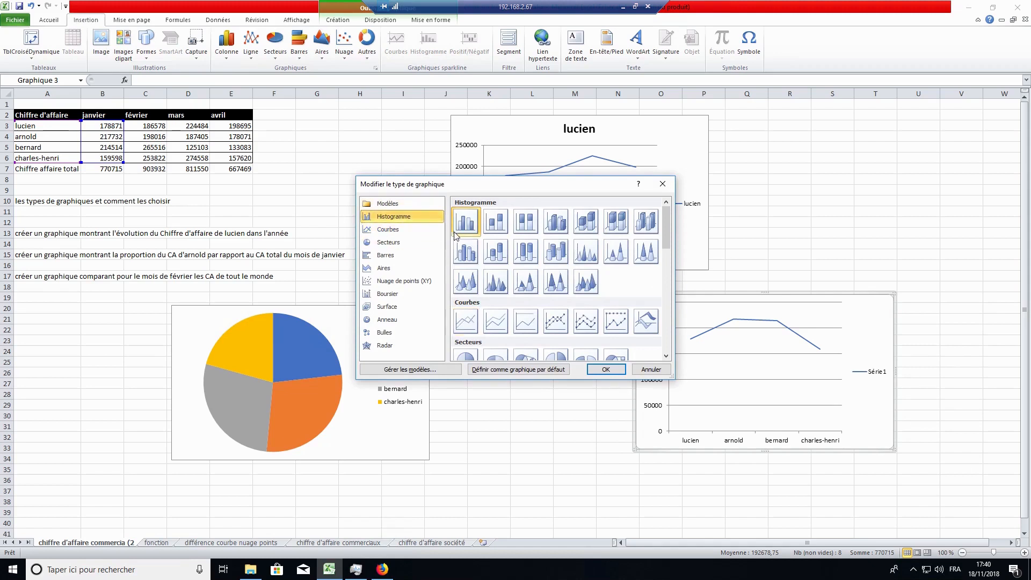
pyautogui.click(607, 369)
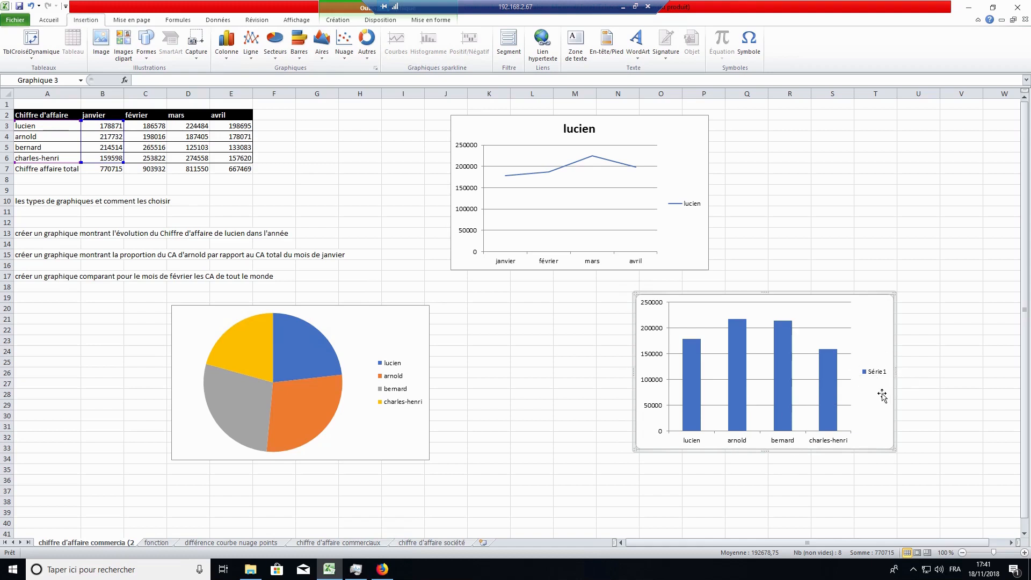
# Link the column chart's series name to the janvier header in cell B2 through its data source
pyautogui.rightClick(867, 337)
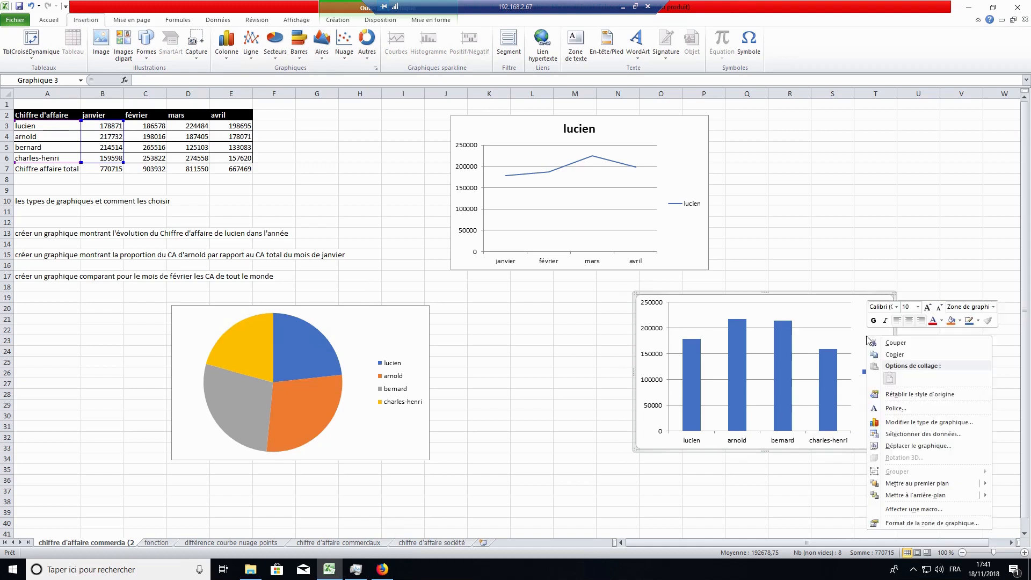
pyautogui.click(919, 435)
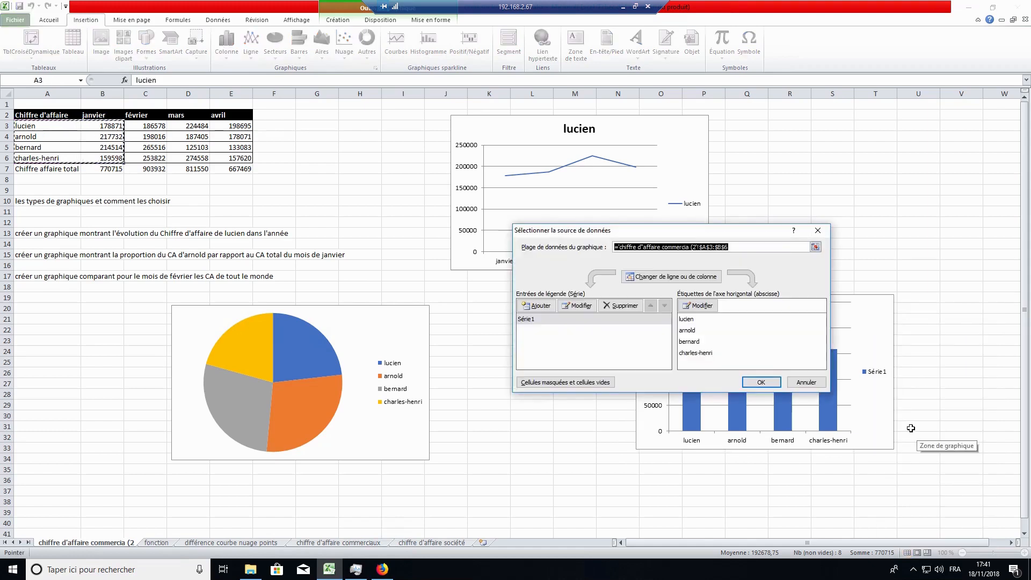
pyautogui.click(530, 321)
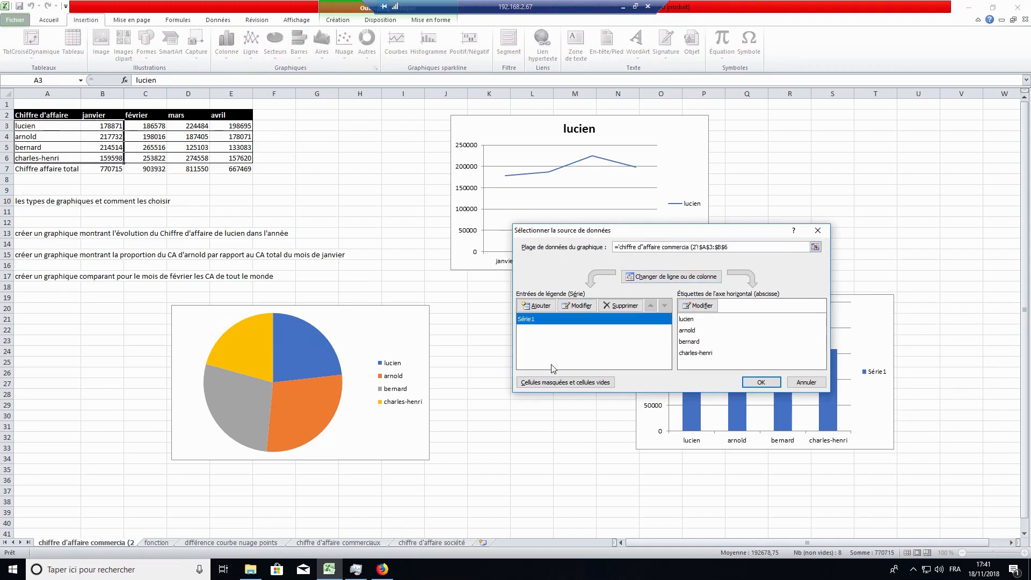
pyautogui.click(577, 307)
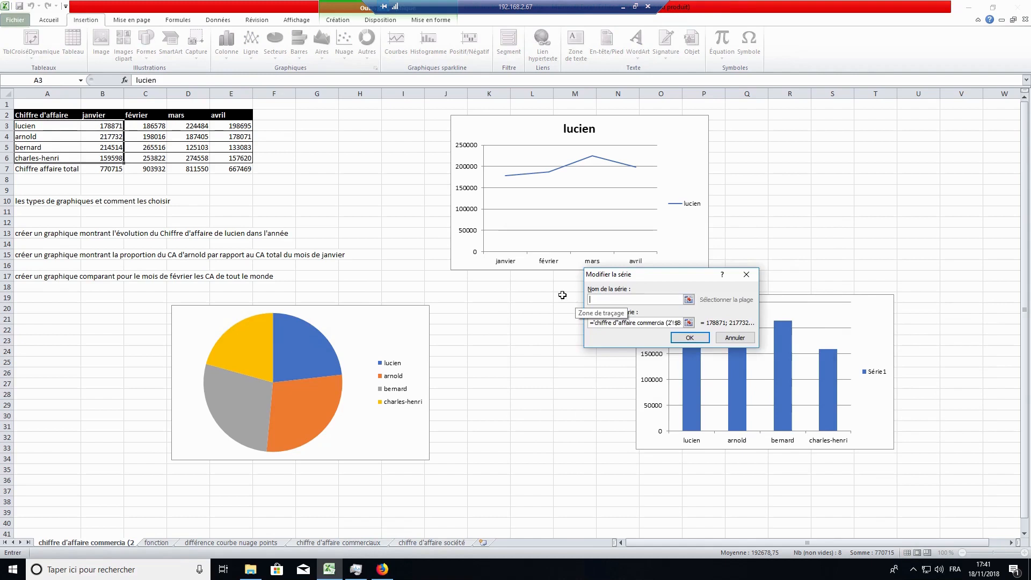
pyautogui.click(111, 116)
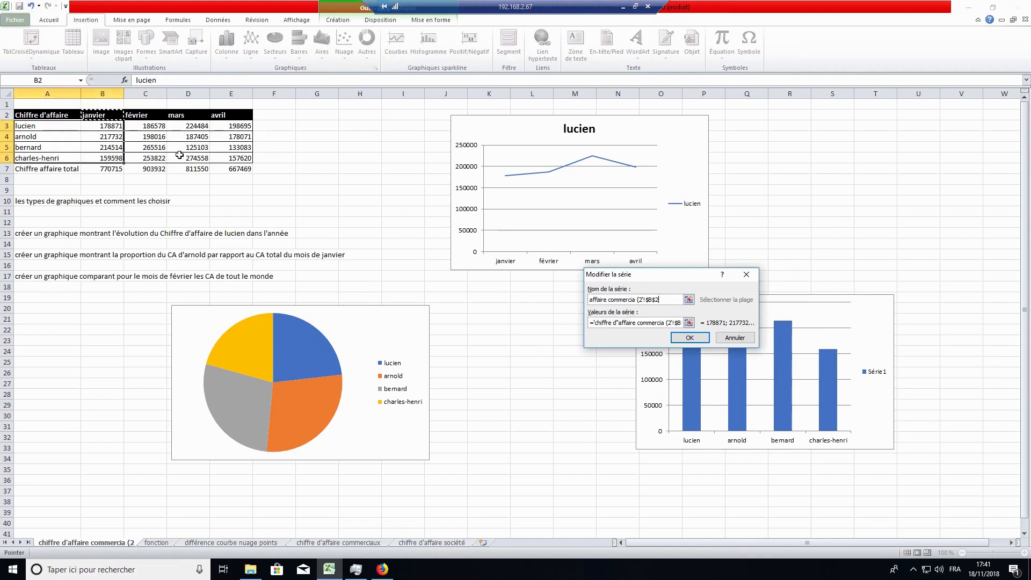
pyautogui.click(691, 339)
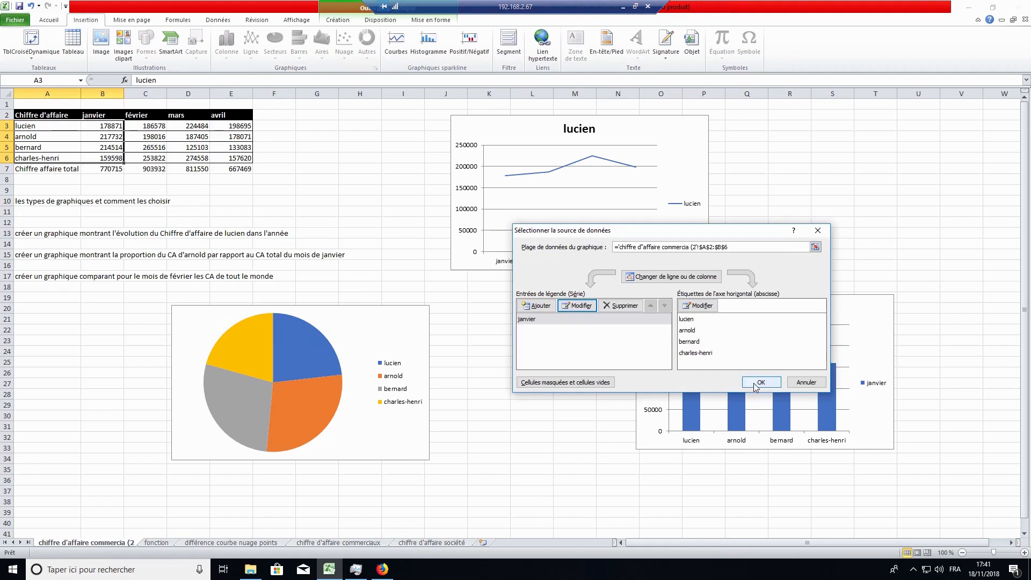
pyautogui.click(757, 384)
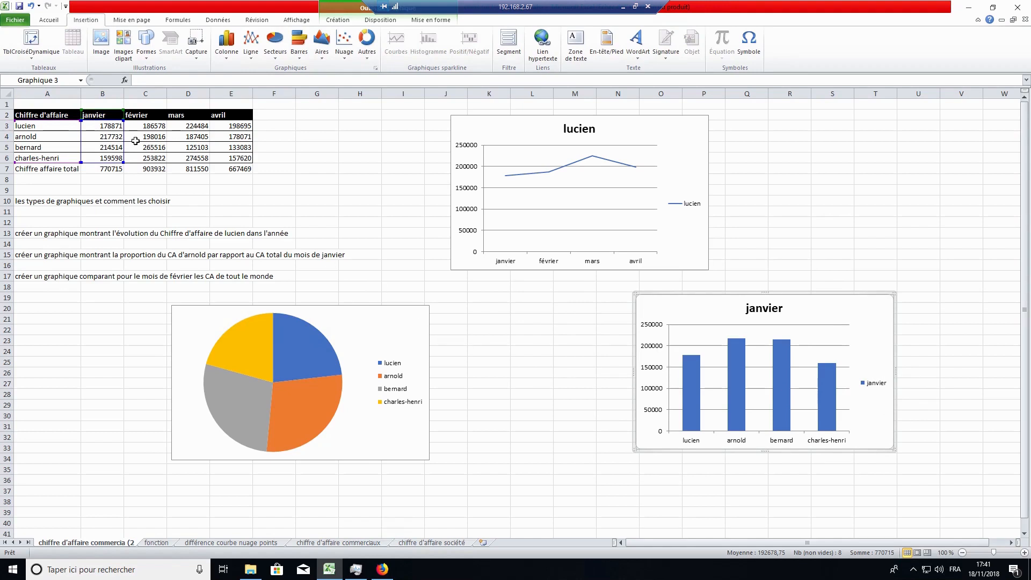
# Move the janvier chart beside the lucien line chart and insert a 2D clustered column chart from A3:E6 below them
pyautogui.moveTo(870, 300); pyautogui.dragTo(980, 128)
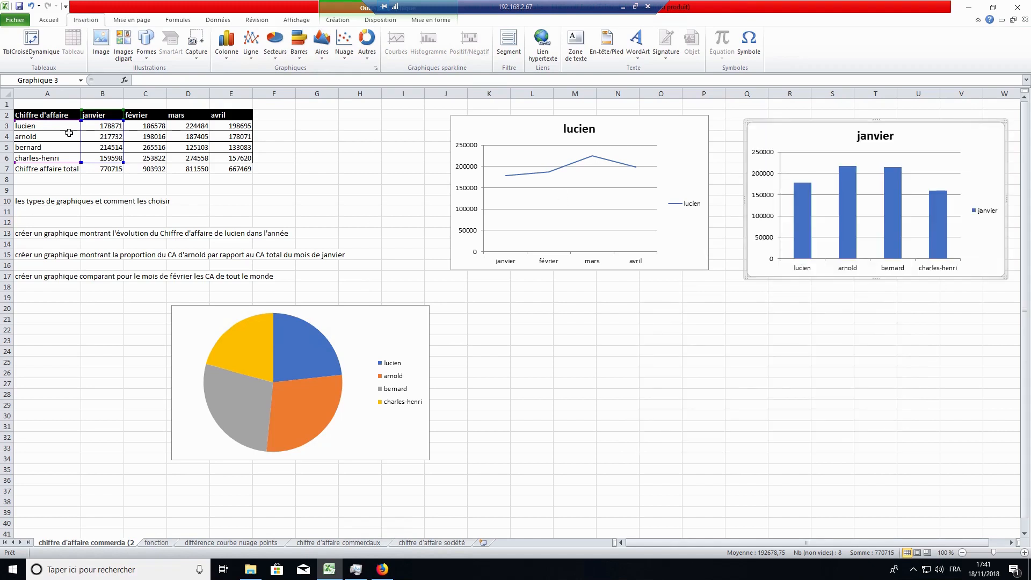
pyautogui.moveTo(65, 125); pyautogui.dragTo(228, 158)
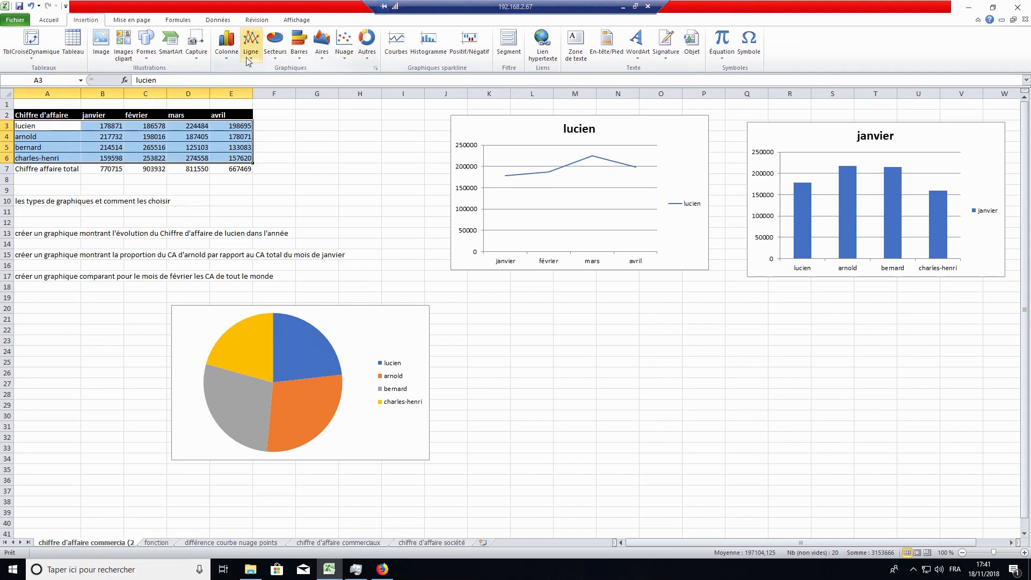
pyautogui.click(226, 43)
pyautogui.click(230, 87)
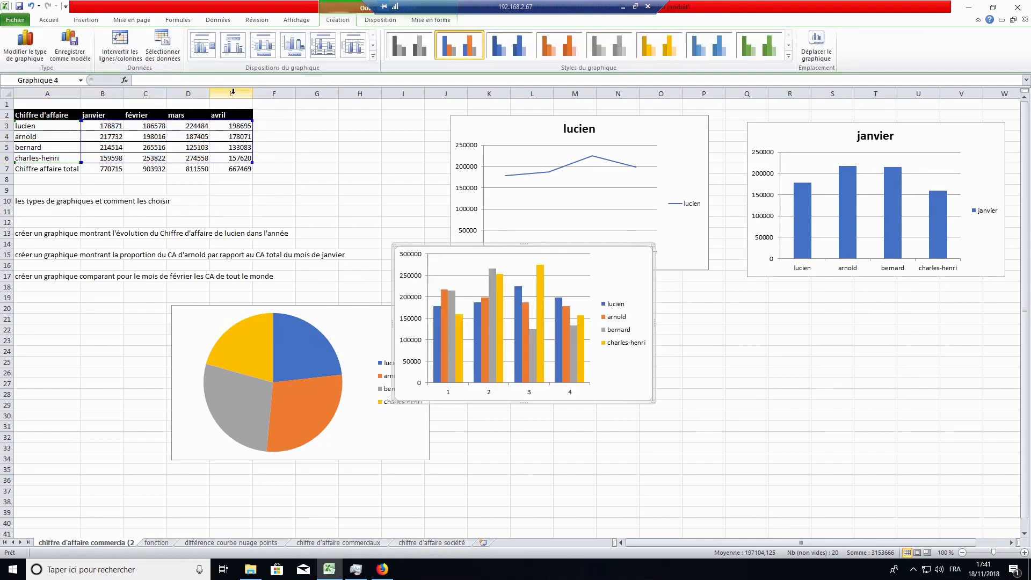
pyautogui.moveTo(614, 252); pyautogui.dragTo(783, 322)
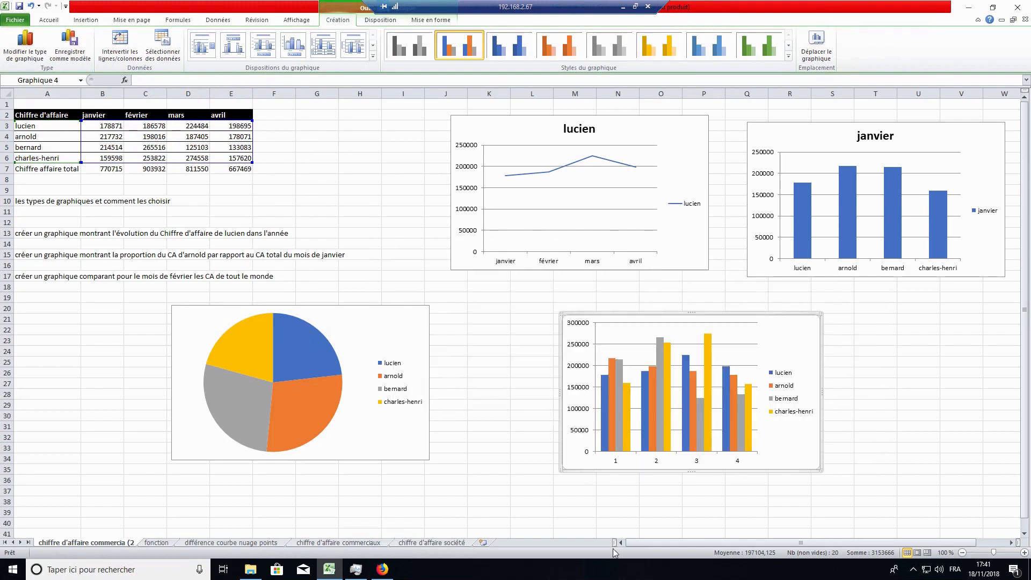
# Set the new column chart's horizontal axis labels to the month headers B2:E2, and swap its rows and columns
pyautogui.rightClick(787, 344)
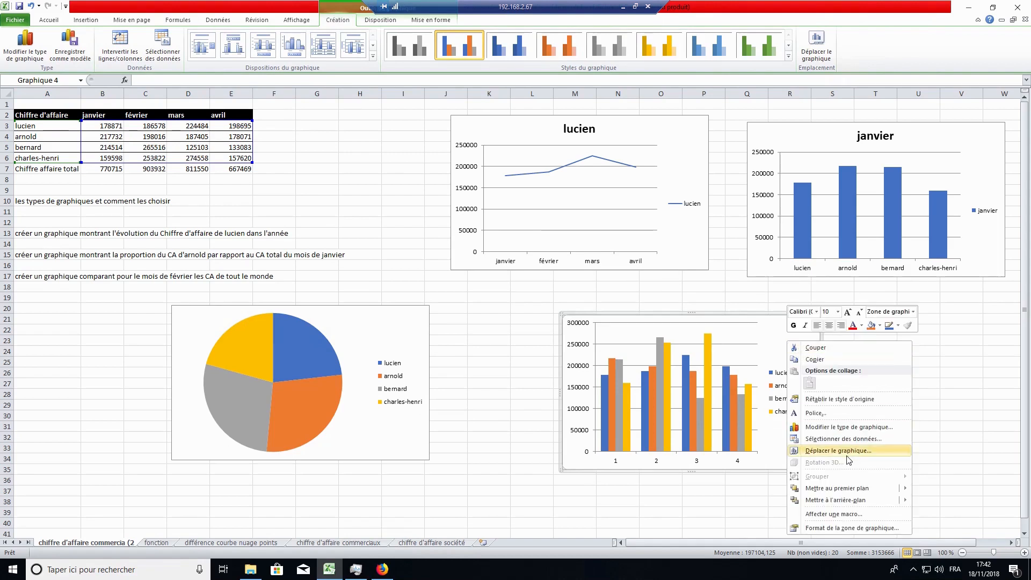
pyautogui.click(845, 439)
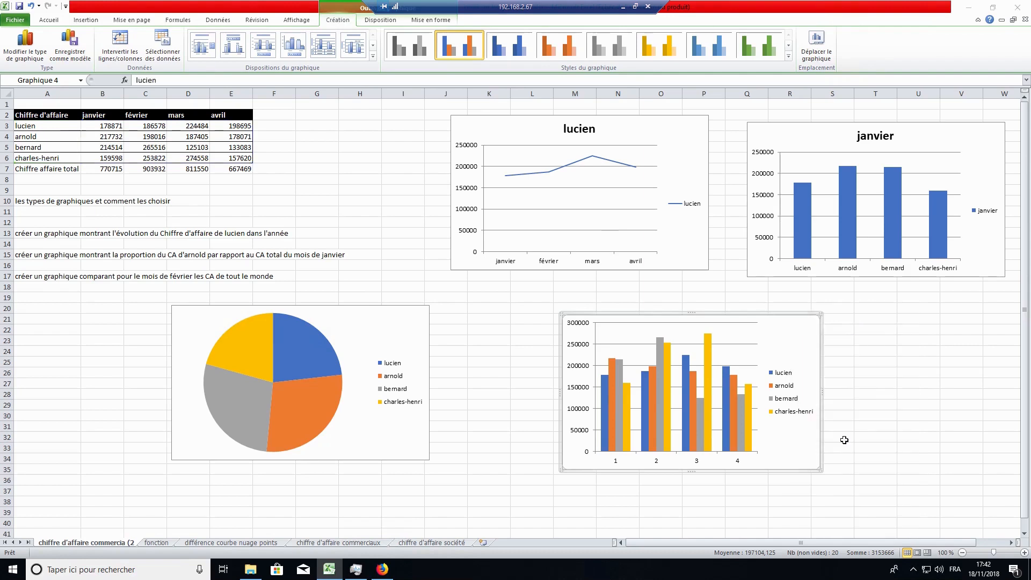
pyautogui.click(696, 310)
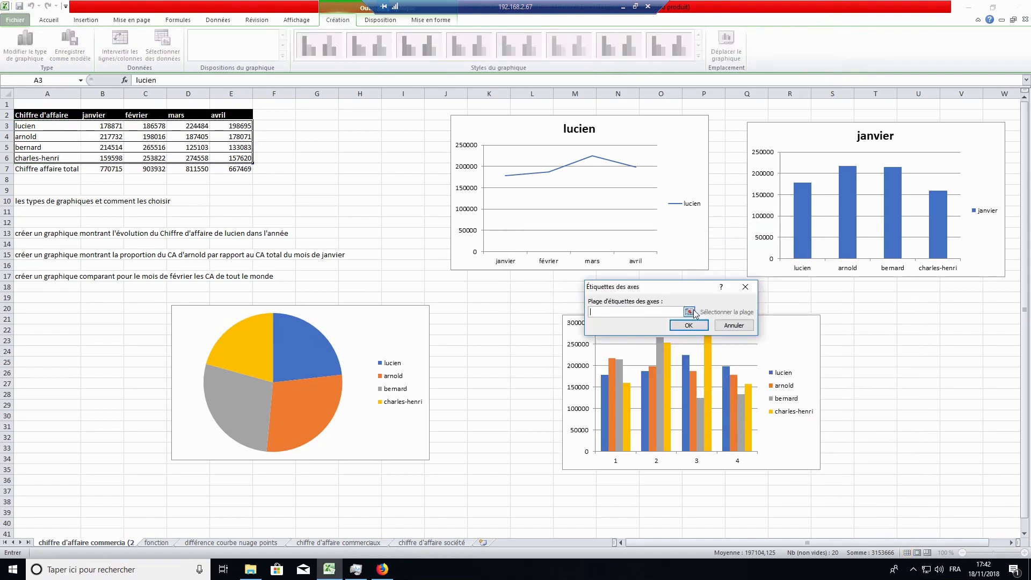
pyautogui.moveTo(100, 115); pyautogui.dragTo(244, 116)
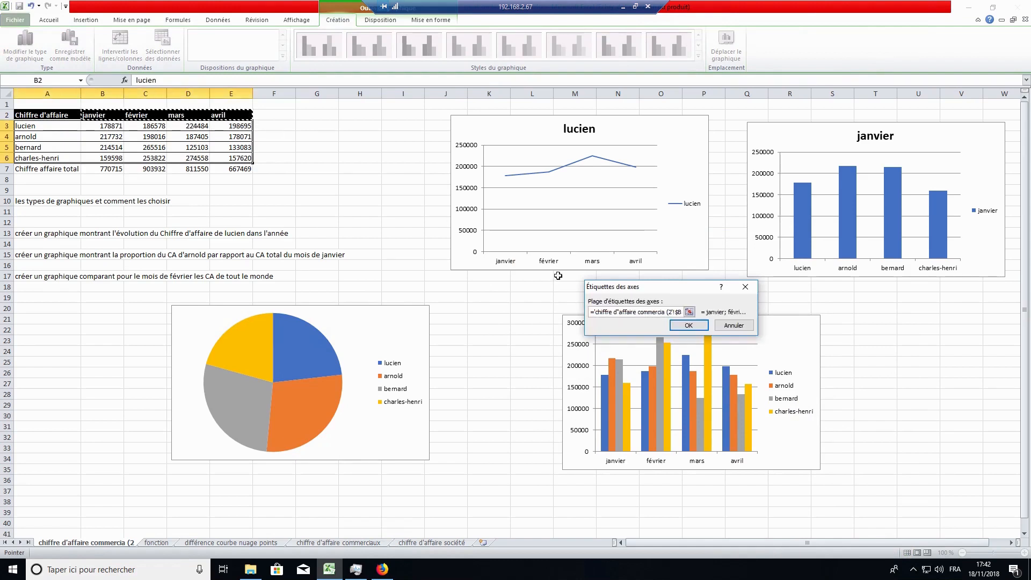
pyautogui.click(688, 325)
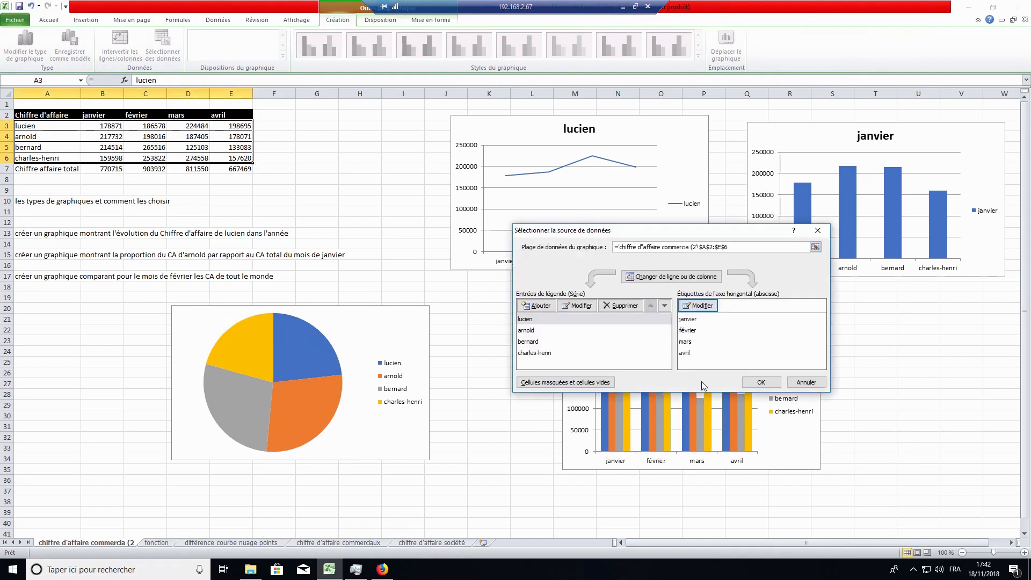
pyautogui.click(761, 382)
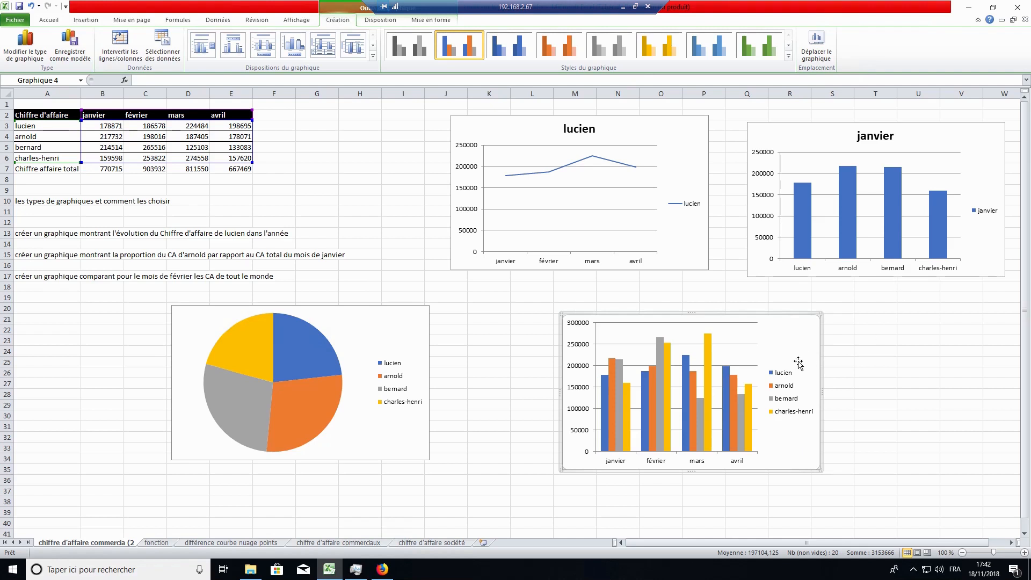
pyautogui.click(114, 54)
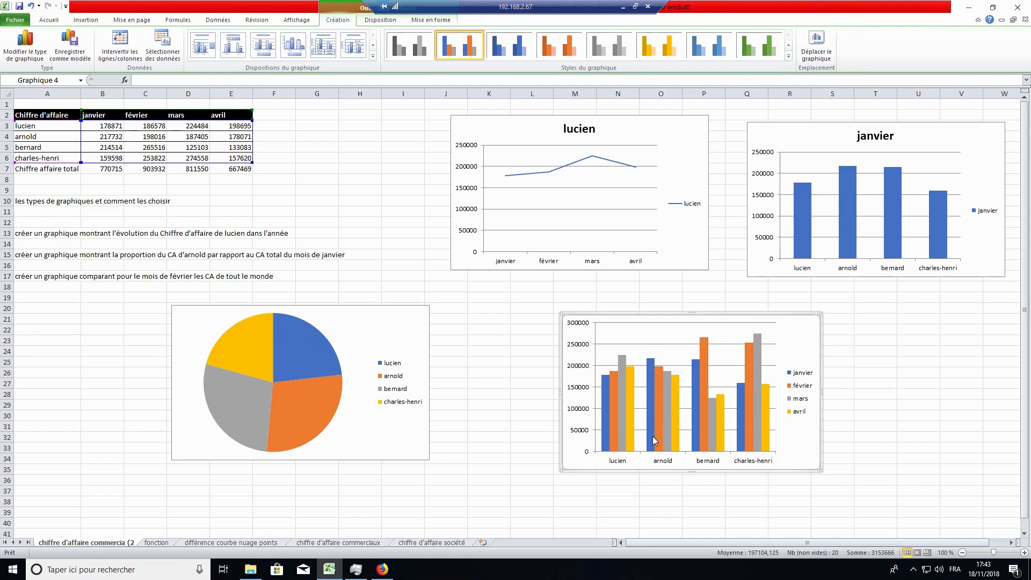
# Change the multi-series column chart to the first Courbes line type and swap its rows and columns so the months form the axis
pyautogui.moveTo(615, 433)
pyautogui.rightClick(806, 342)
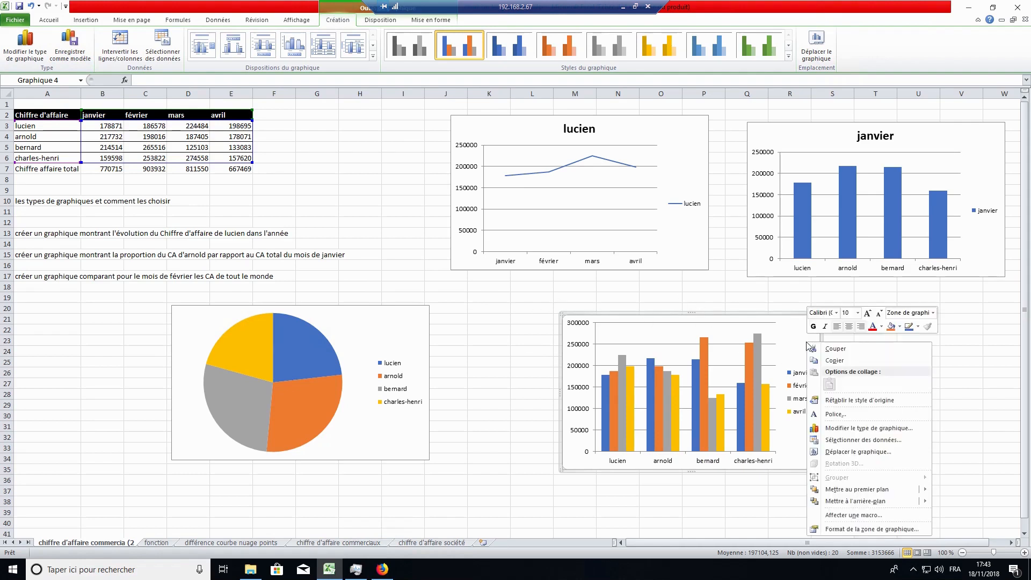
pyautogui.click(848, 430)
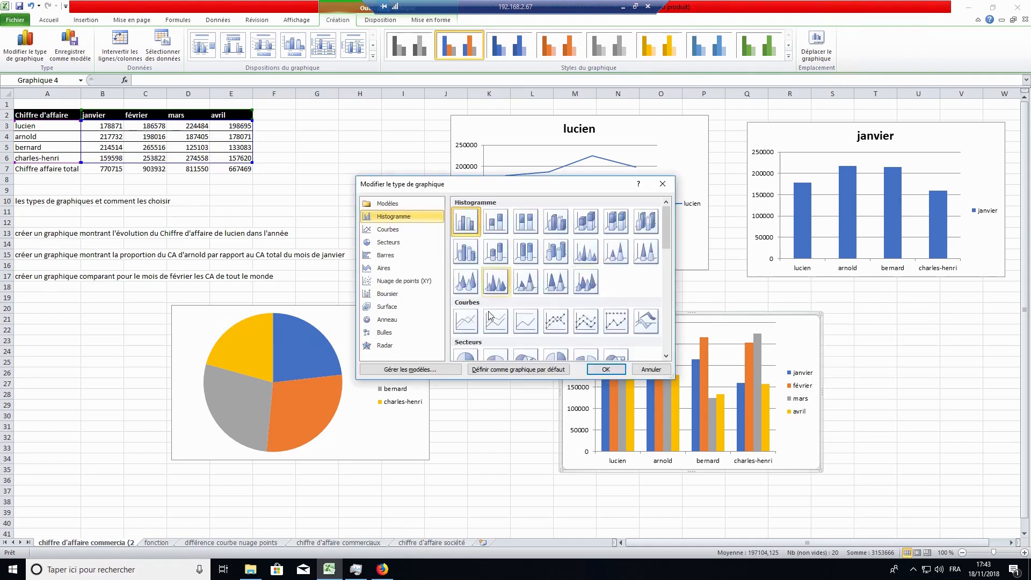
pyautogui.click(466, 323)
pyautogui.click(616, 370)
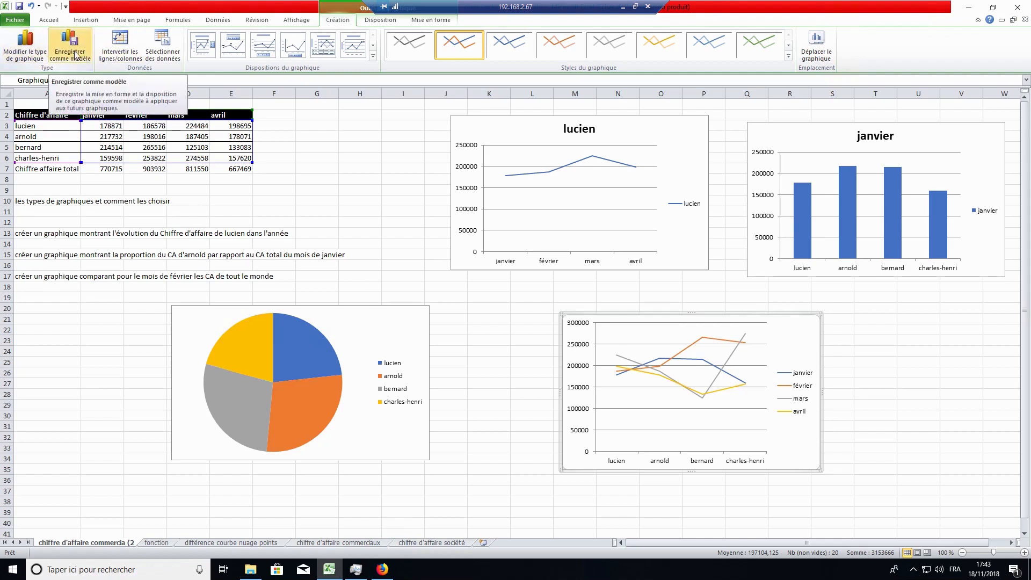
pyautogui.click(123, 53)
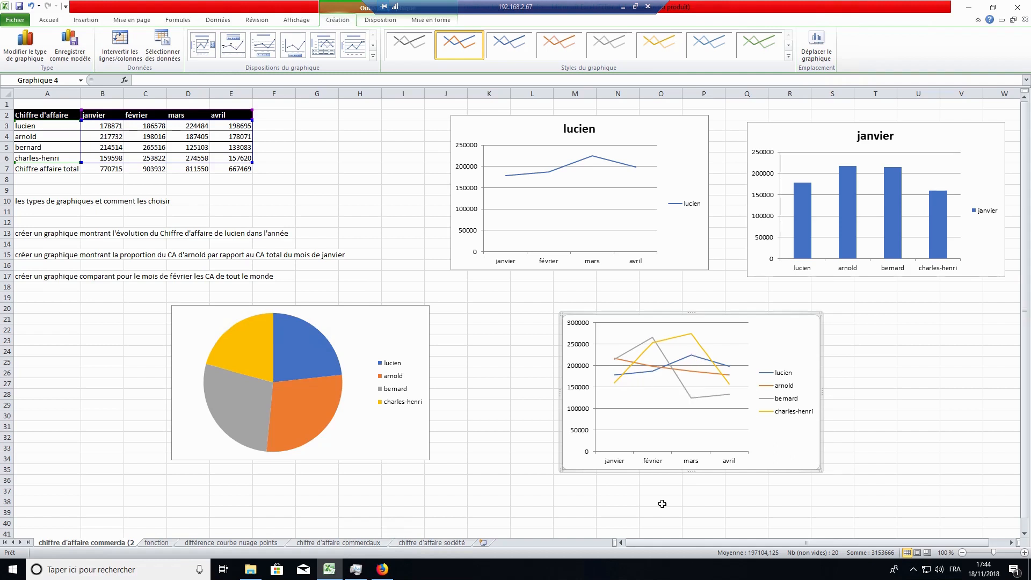
# Open the "différence courbe nuage points" sheet and select an empty cell below the age and height table
pyautogui.hotkey('ctrl', 'pagedown')
pyautogui.hotkey('ctrl', 'pagedown')
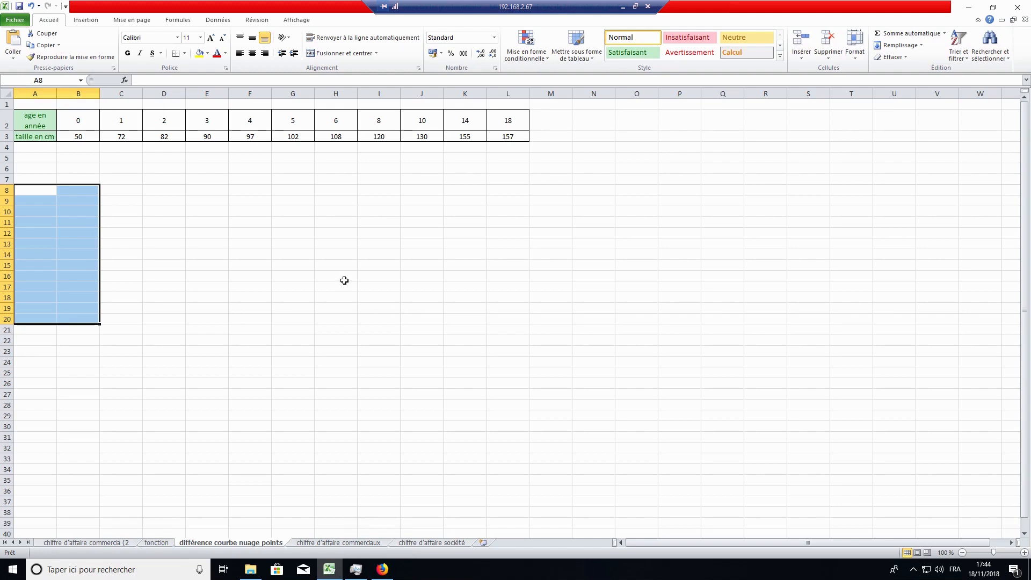
pyautogui.click(135, 211)
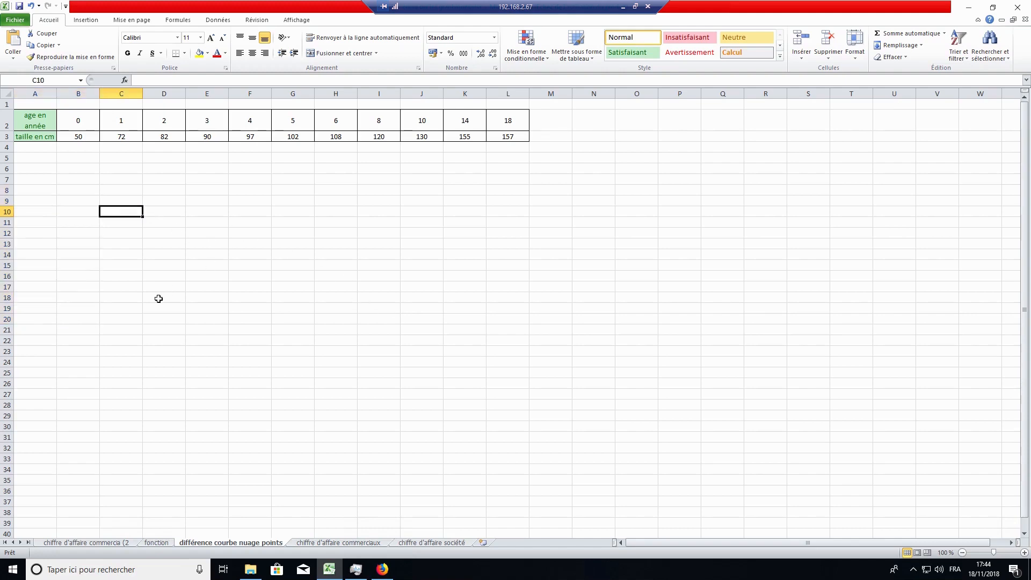
pyautogui.click(87, 21)
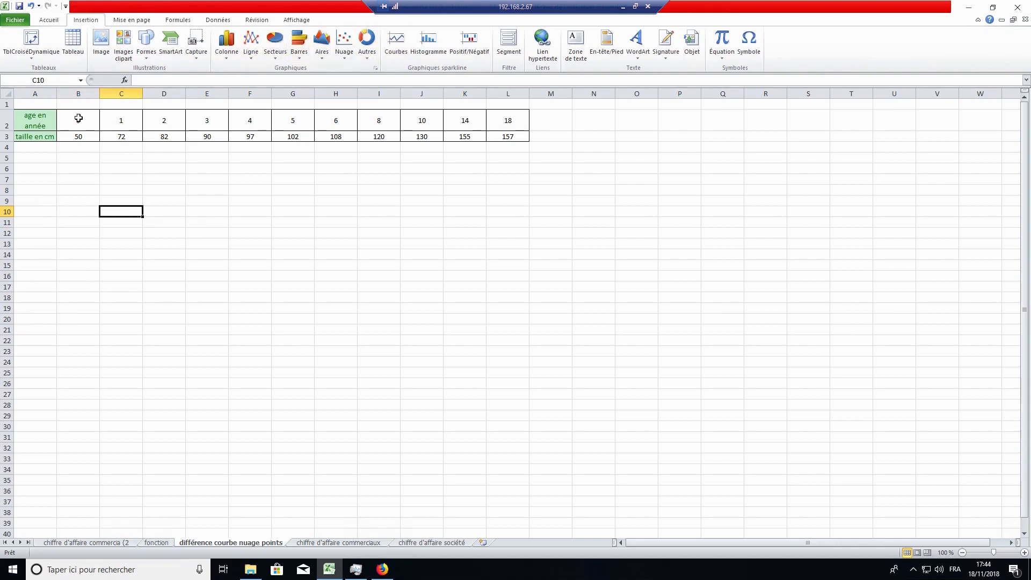
pyautogui.moveTo(66, 121); pyautogui.dragTo(518, 134)
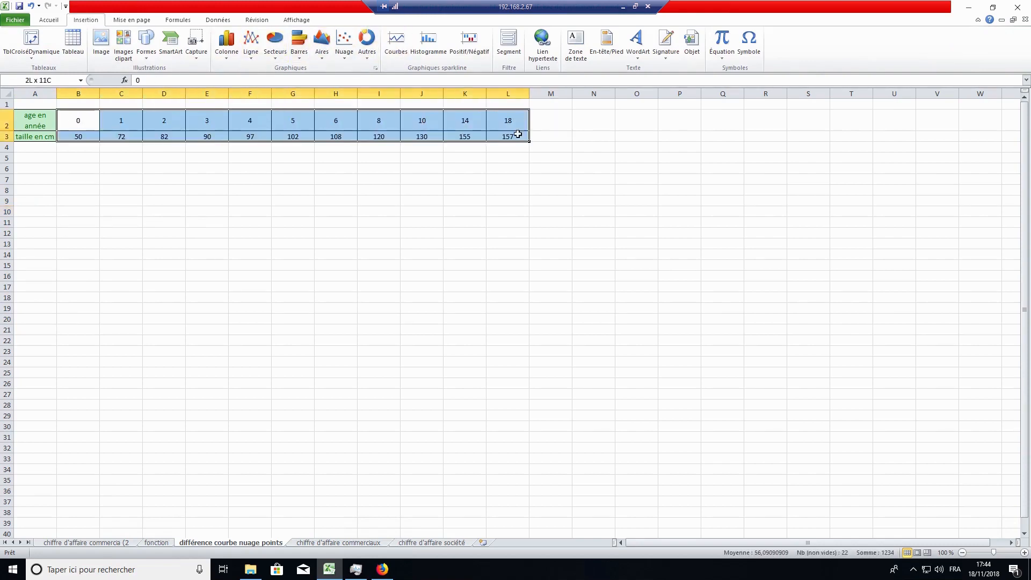
pyautogui.click(252, 58)
pyautogui.click(256, 87)
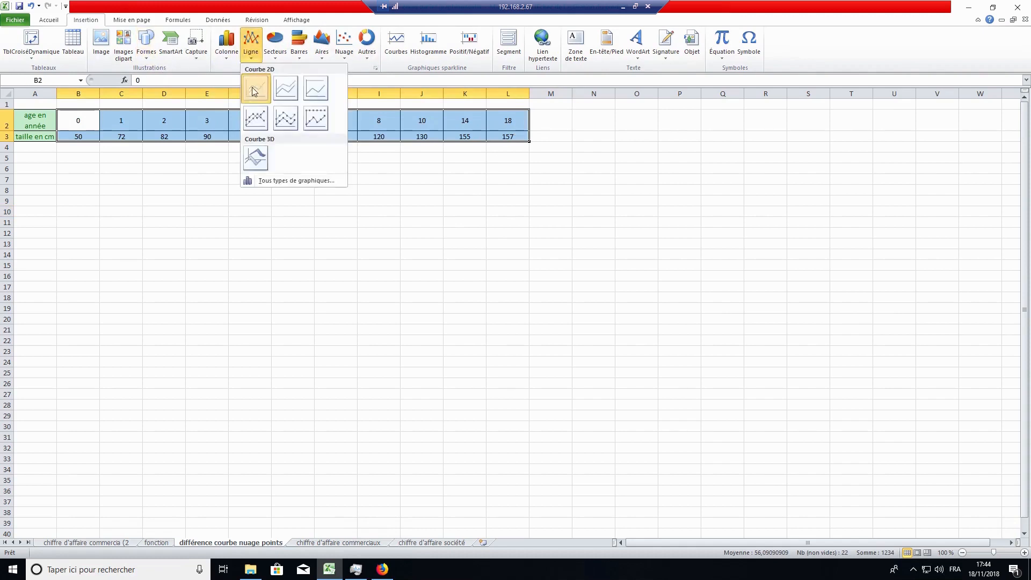
pyautogui.moveTo(623, 266); pyautogui.dragTo(269, 218)
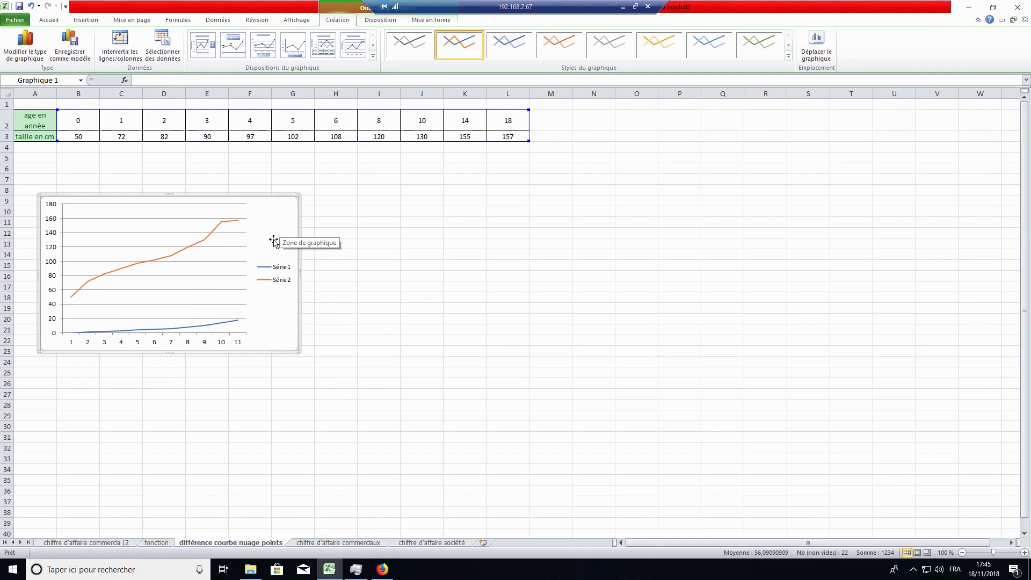
pyautogui.press('Delete')
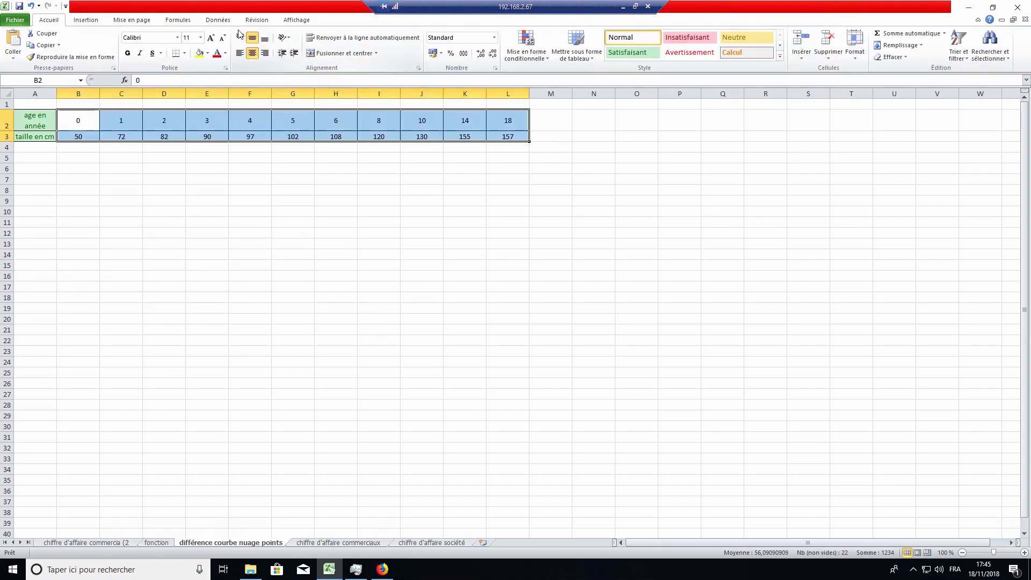
# Insert a 2D line chart from the heights in B3:L3 and place it below the table
pyautogui.click(75, 138)
pyautogui.moveTo(76, 137); pyautogui.dragTo(525, 138)
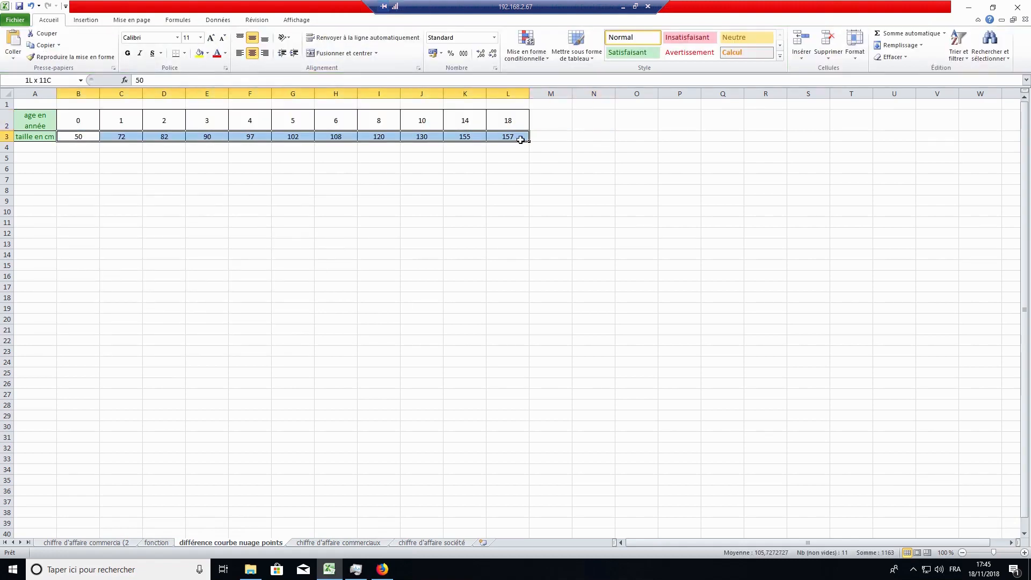
pyautogui.click(80, 22)
pyautogui.click(249, 48)
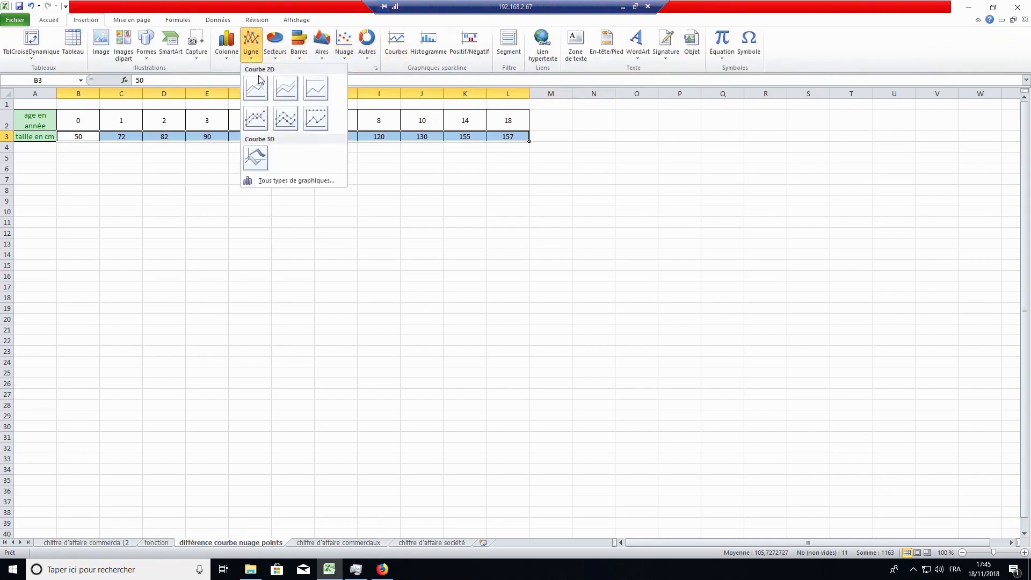
pyautogui.click(262, 91)
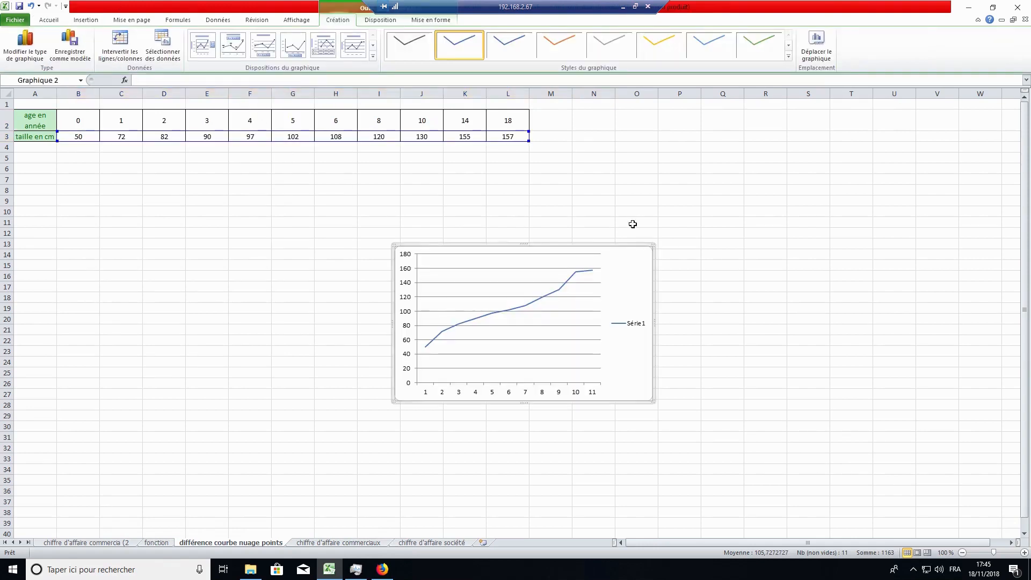
pyautogui.moveTo(634, 270); pyautogui.dragTo(386, 236)
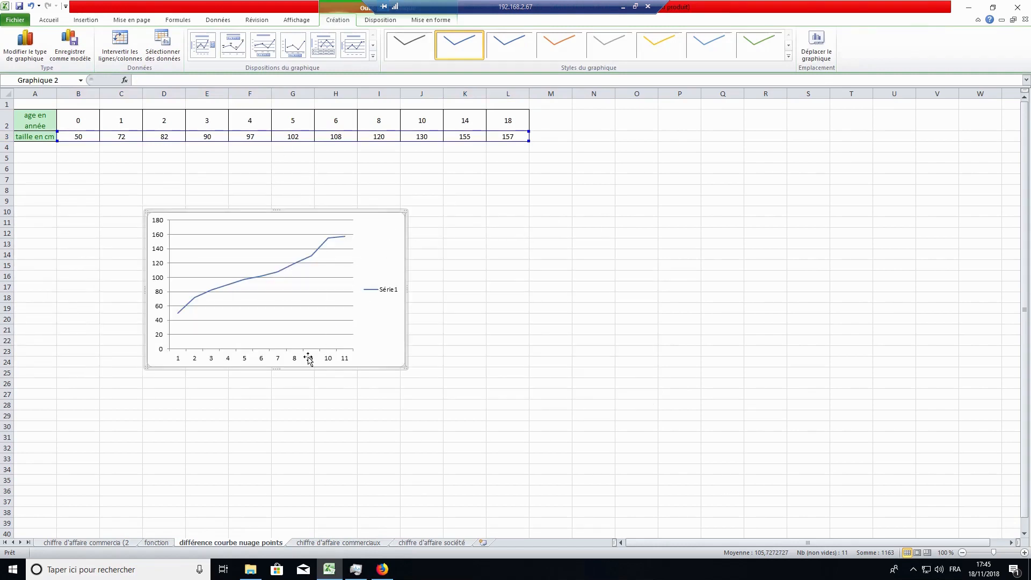
# Set the height line chart's horizontal axis labels to the ages in B2:L2 through its data source
pyautogui.rightClick(369, 319)
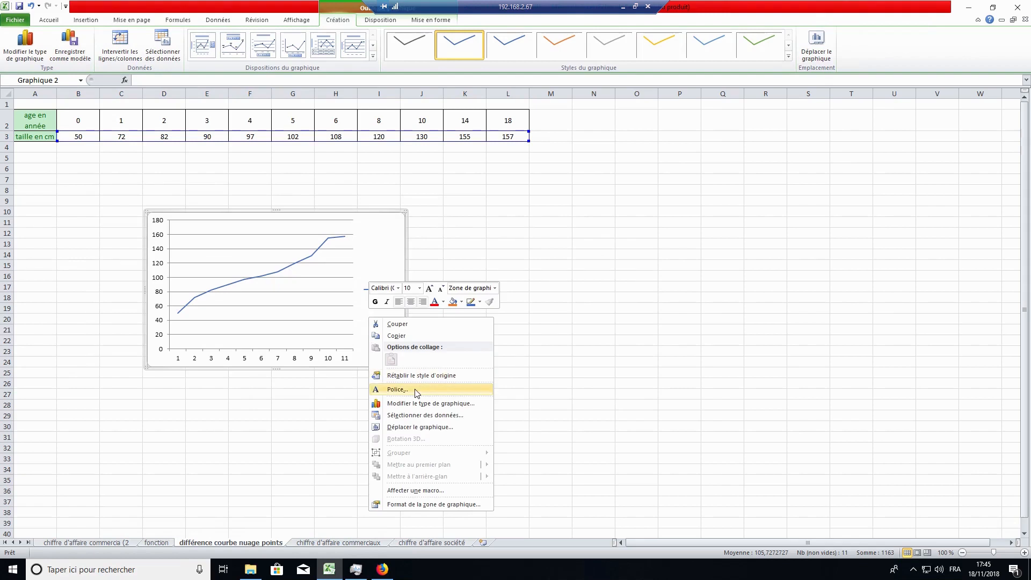
pyautogui.click(419, 416)
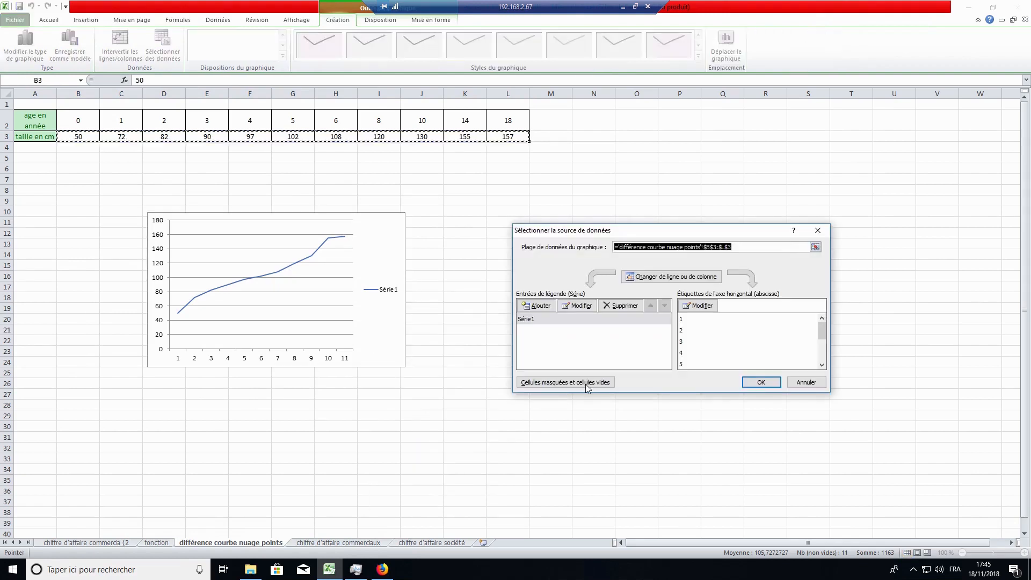
pyautogui.click(701, 310)
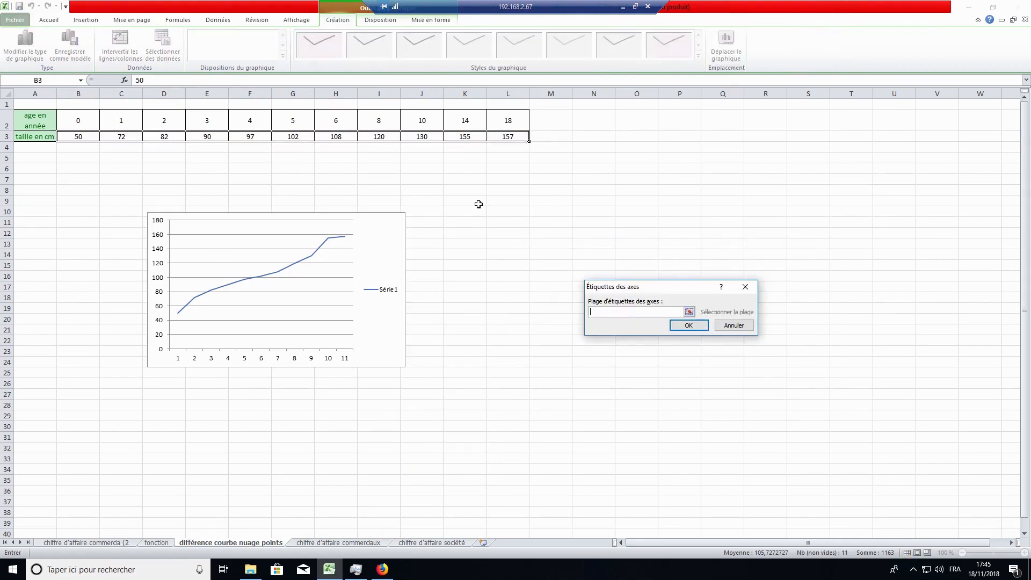
pyautogui.moveTo(81, 124); pyautogui.dragTo(490, 118)
pyautogui.click(688, 325)
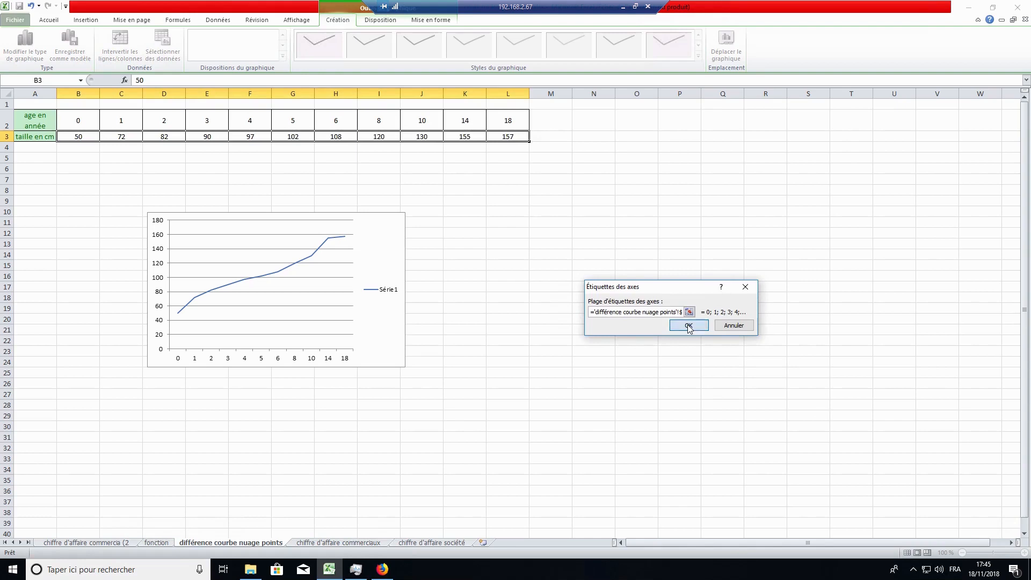
pyautogui.click(757, 382)
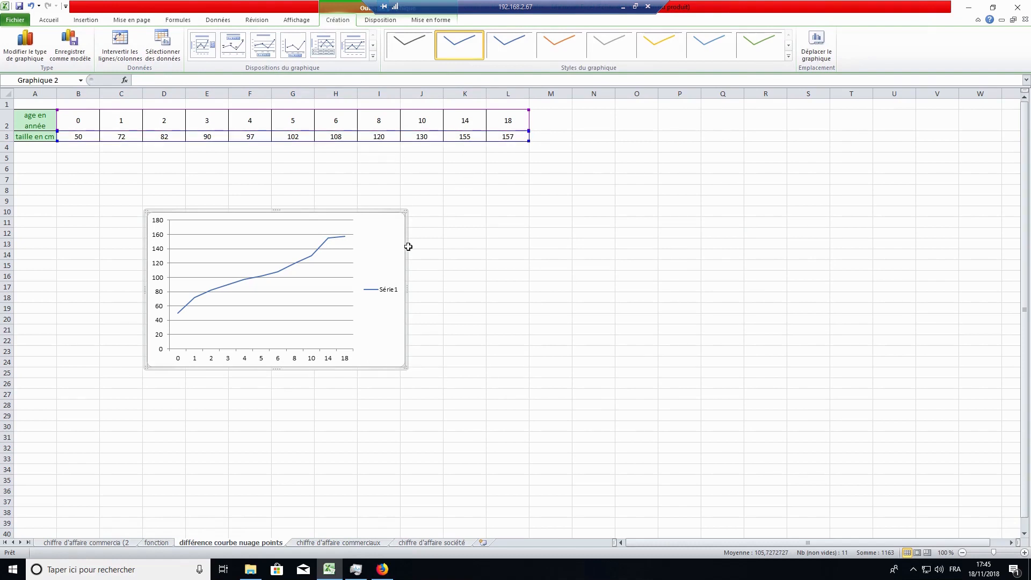
pyautogui.click(589, 243)
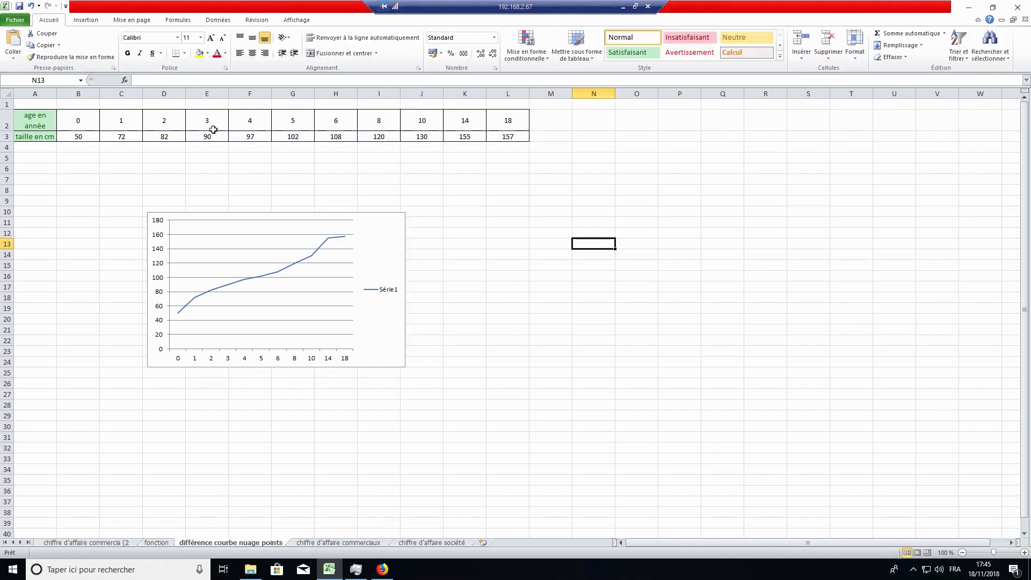
# Insert a scatter chart with smooth lines and markers from the age and height table A2:L3 and place it beside the line chart
pyautogui.moveTo(79, 123); pyautogui.dragTo(508, 121)
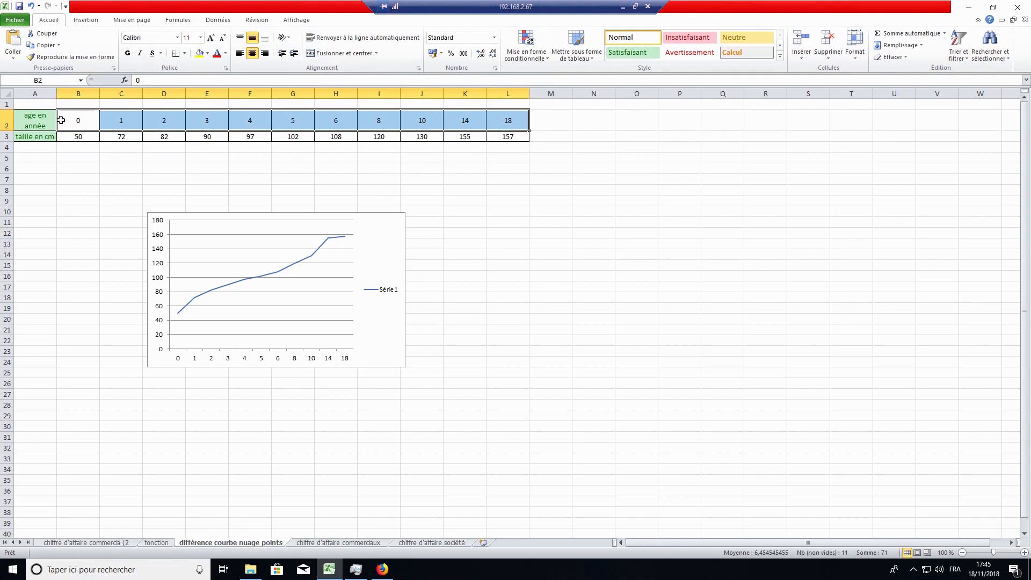
pyautogui.moveTo(40, 119); pyautogui.dragTo(505, 137)
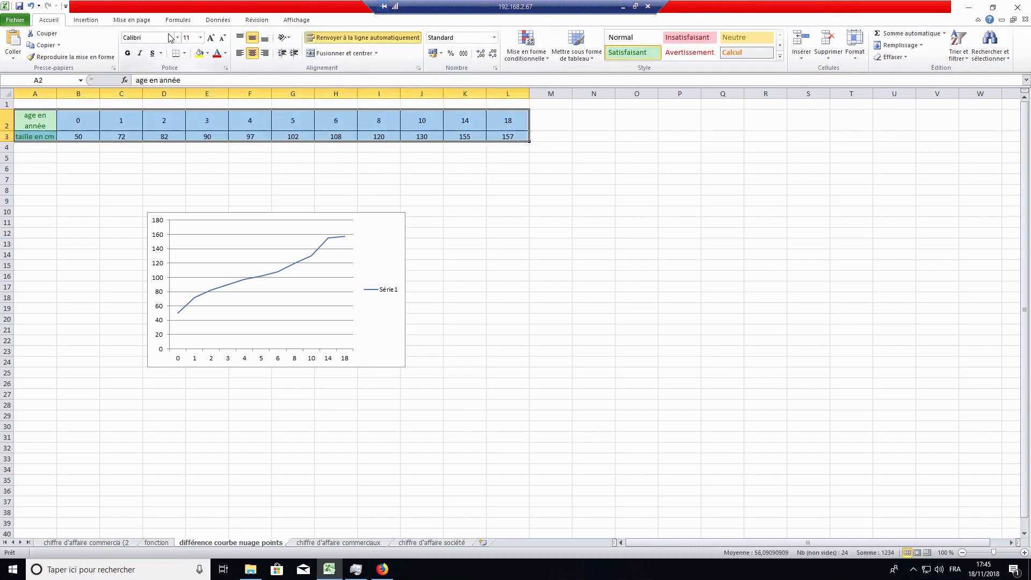
pyautogui.click(86, 20)
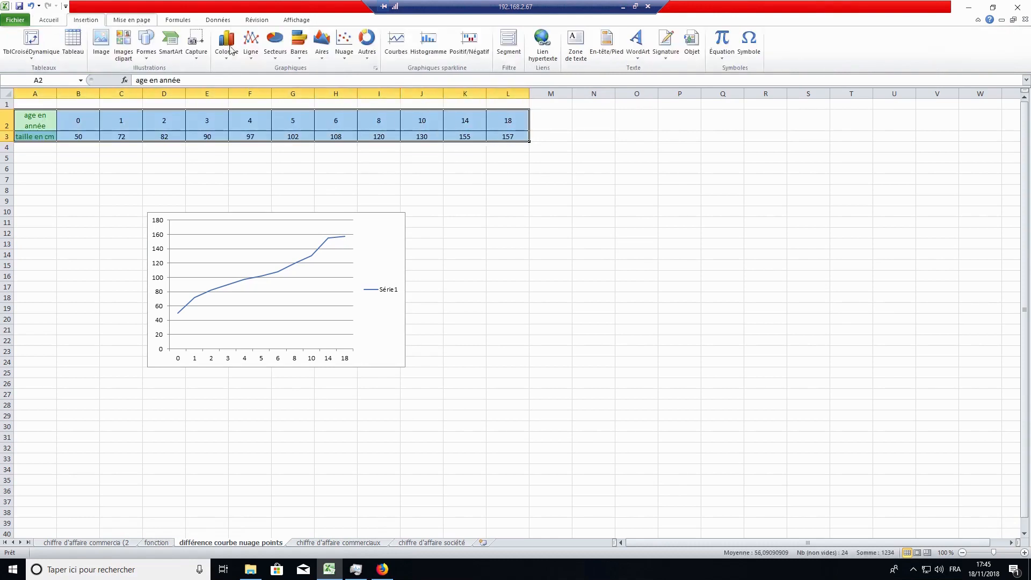
pyautogui.click(344, 43)
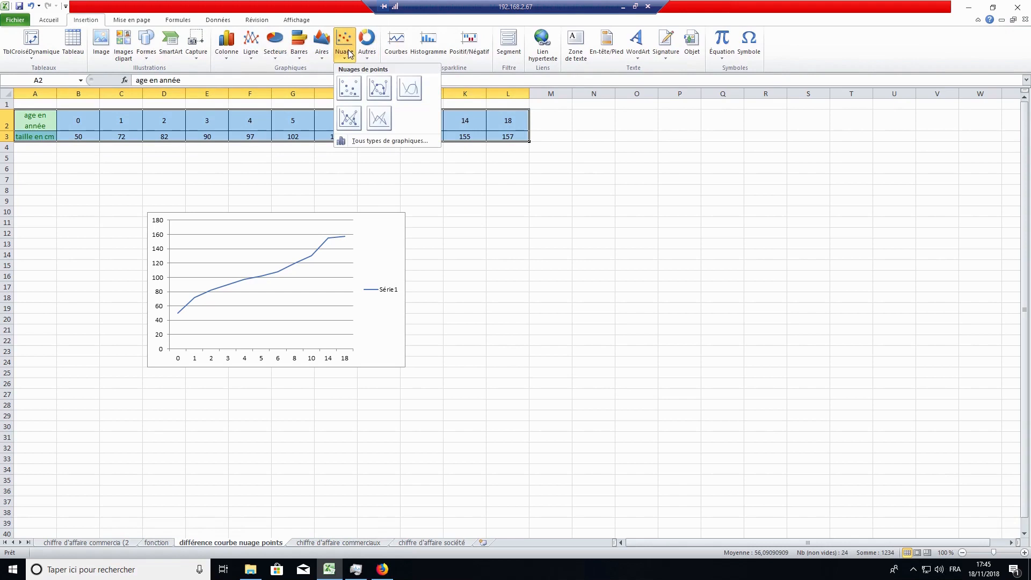
pyautogui.click(385, 94)
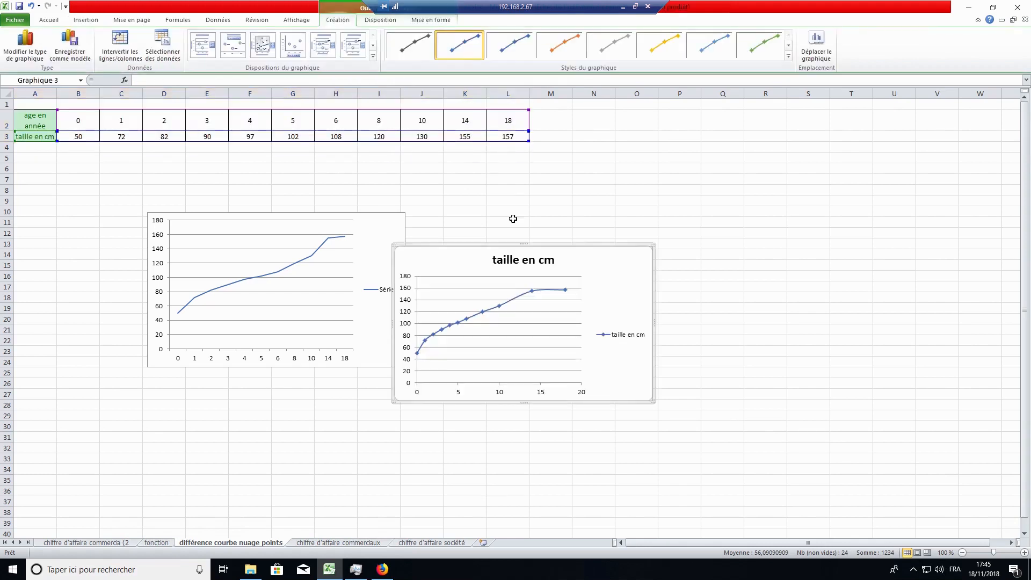
pyautogui.moveTo(638, 249)
pyautogui.mouseDown()
pyautogui.moveTo(691, 209)
pyautogui.moveTo(672, 223)
pyautogui.moveTo(677, 243)
pyautogui.mouseUp()
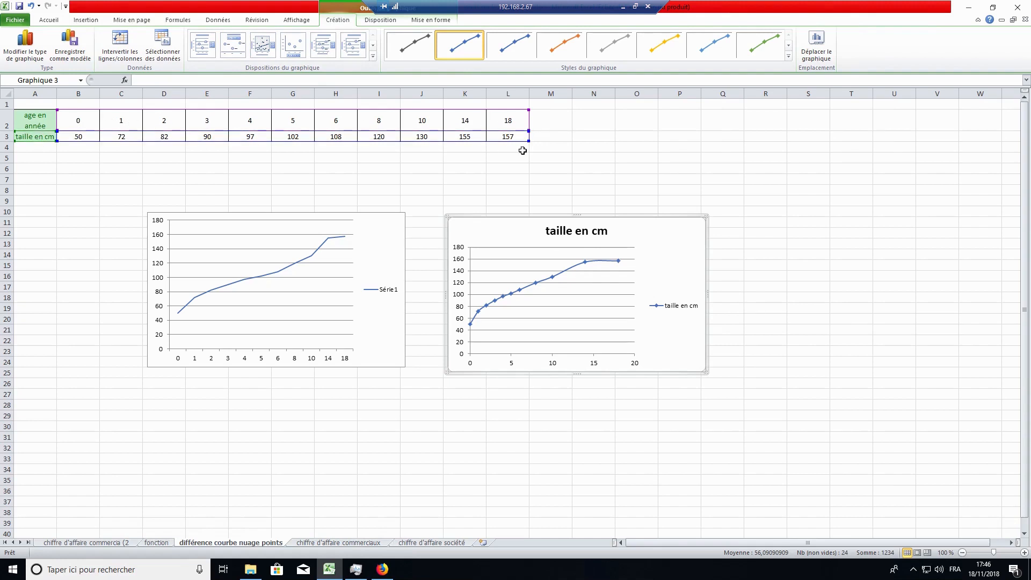
# Select the height line chart and compare its data points with those of the scatter chart, including ages 14, 18 and 1
pyautogui.click(379, 263)
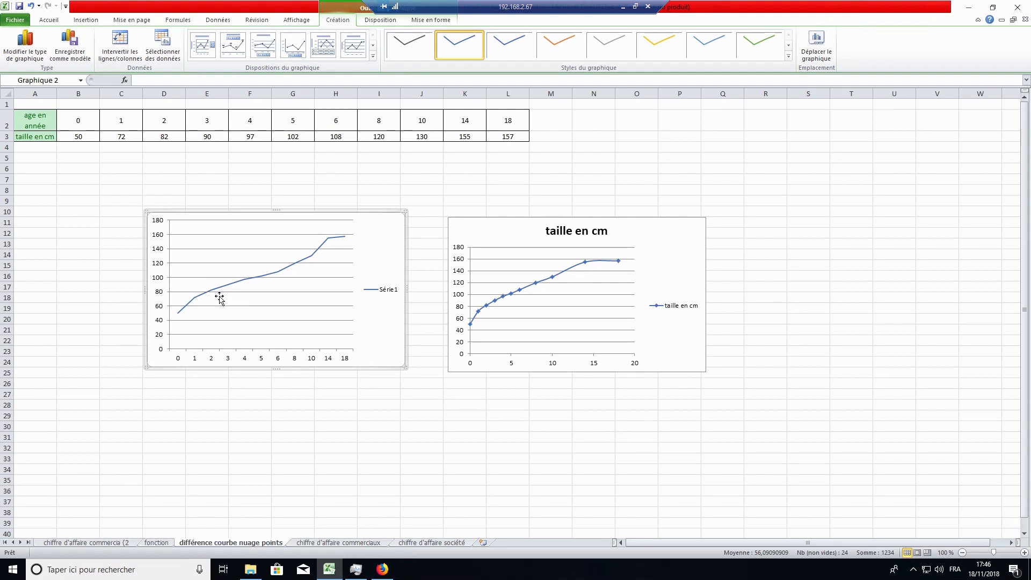
pyautogui.moveTo(214, 293)
pyautogui.moveTo(346, 240)
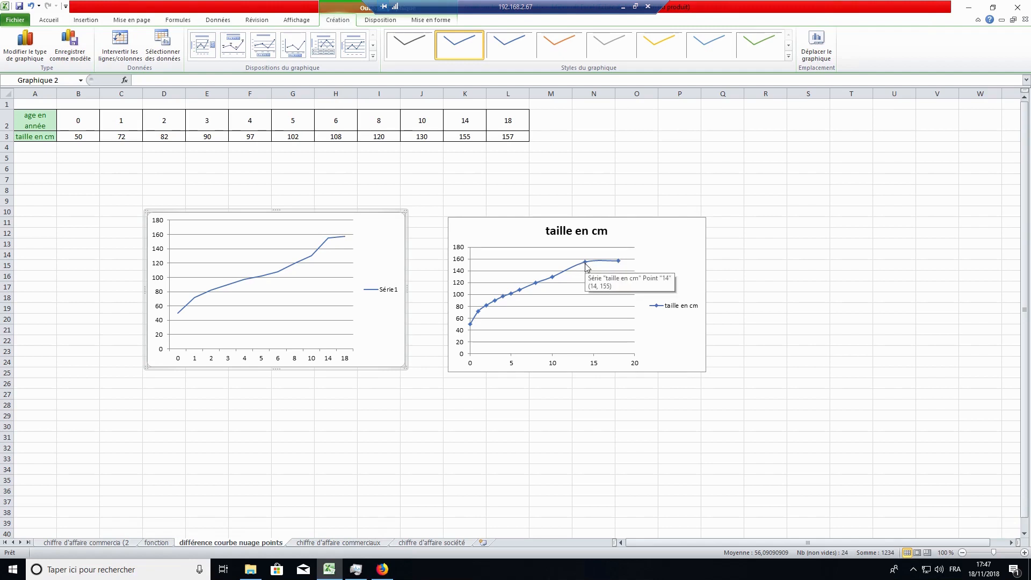
pyautogui.moveTo(620, 262)
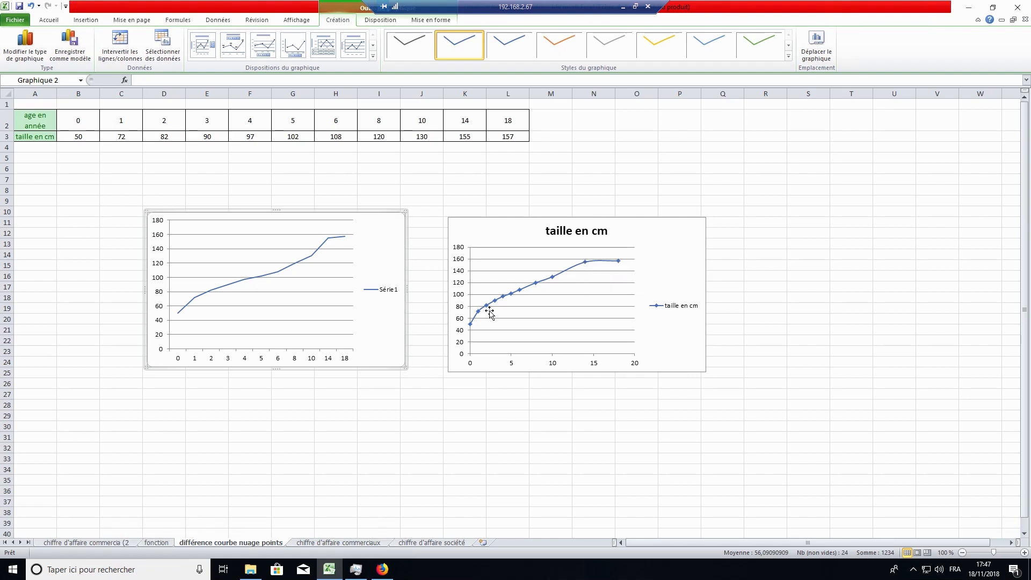
pyautogui.moveTo(482, 311)
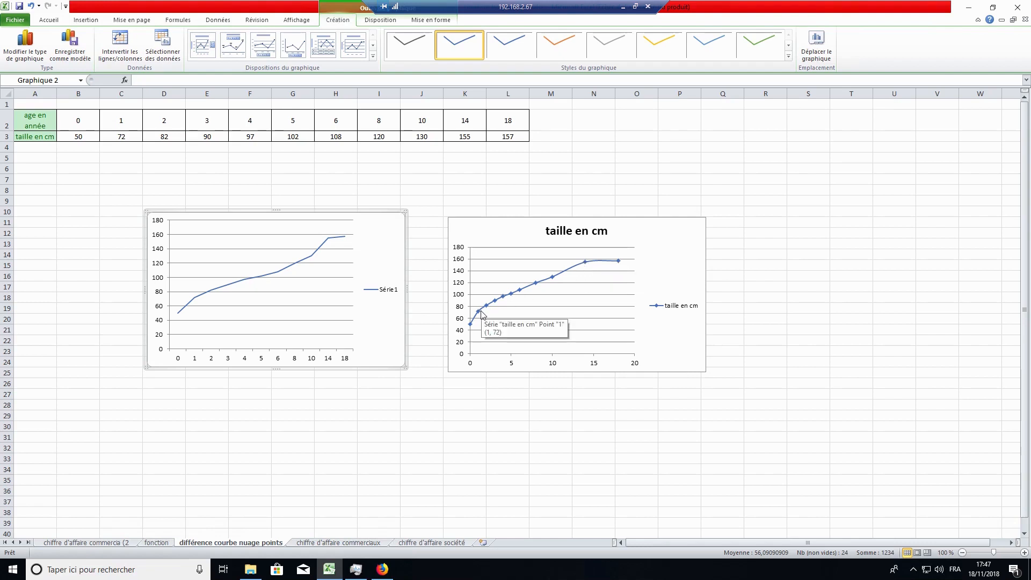